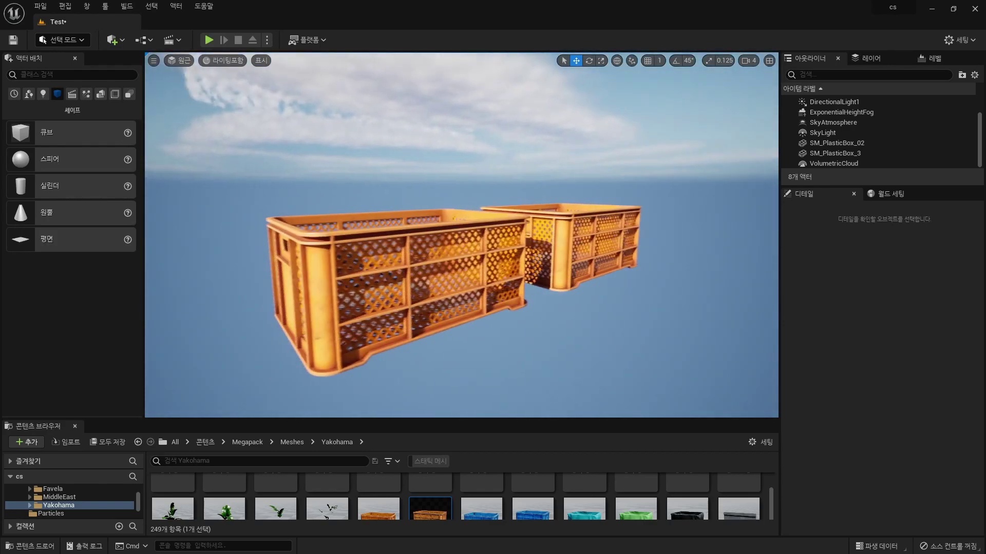
# Select the right crate SM_PlasticBox_3 and locate its T_PlasticBox_id1_03_BC base colour texture
pyautogui.click(585, 246)
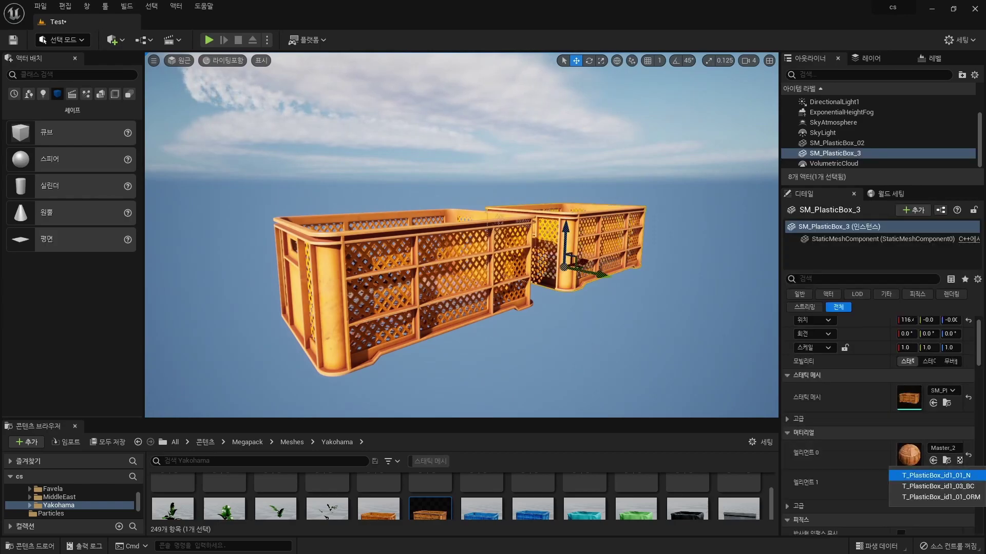
pyautogui.click(937, 486)
# Open T_PlasticBox_id1_03_BC in the texture editor and expand its advanced adjustment settings
pyautogui.doubleClick(276, 501)
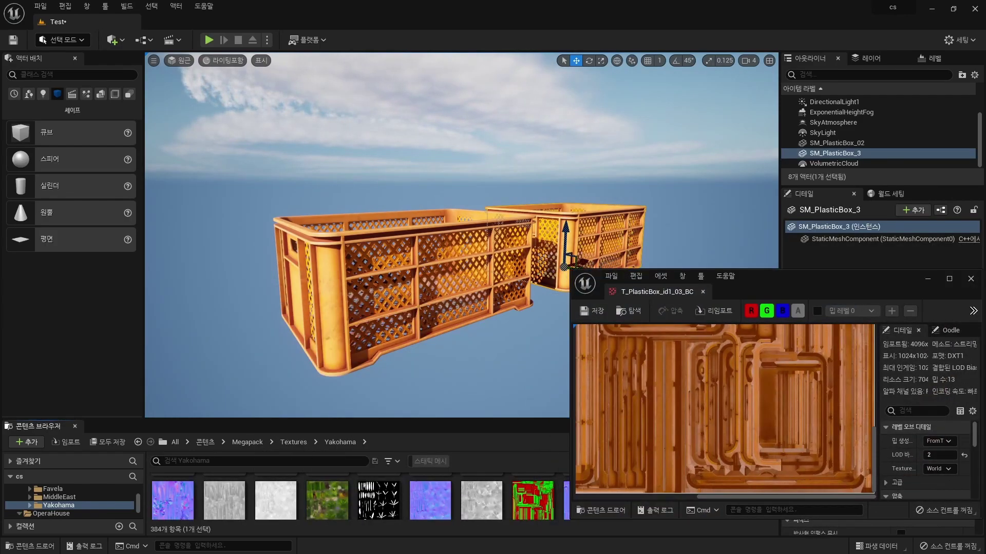
pyautogui.moveTo(776, 280); pyautogui.dragTo(765, 276)
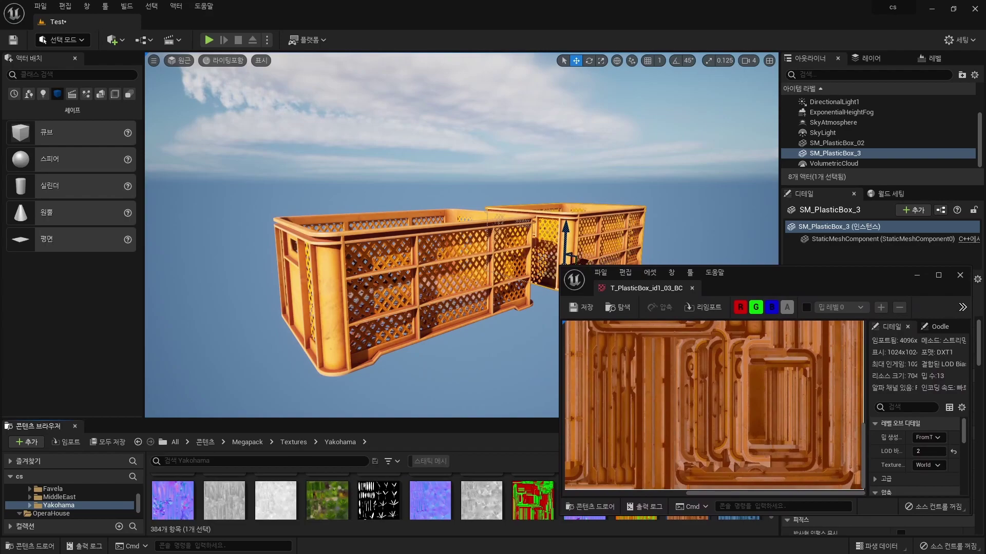
pyautogui.click(885, 467)
pyautogui.scroll(-2, 913, 452)
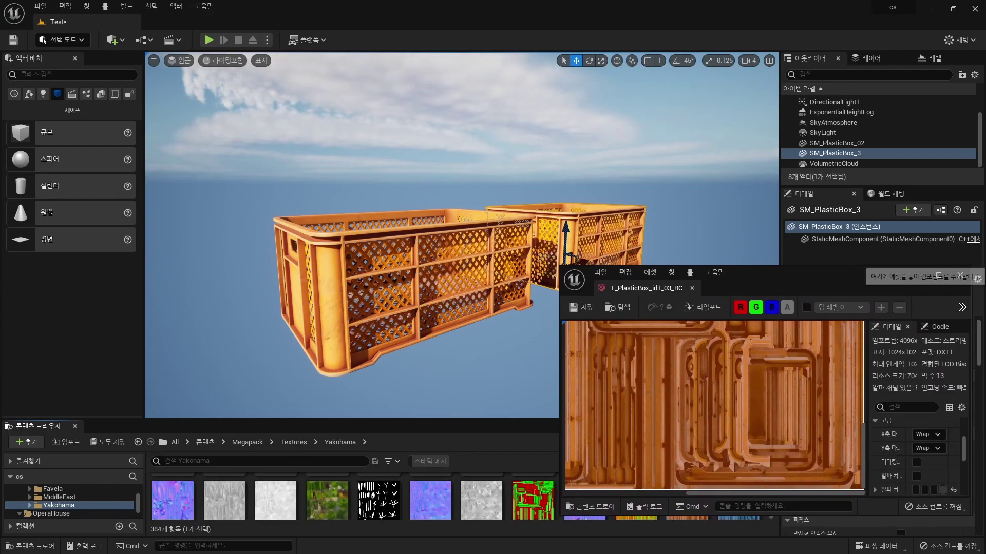
pyautogui.doubleClick(770, 266)
pyautogui.scroll(-1, 913, 347)
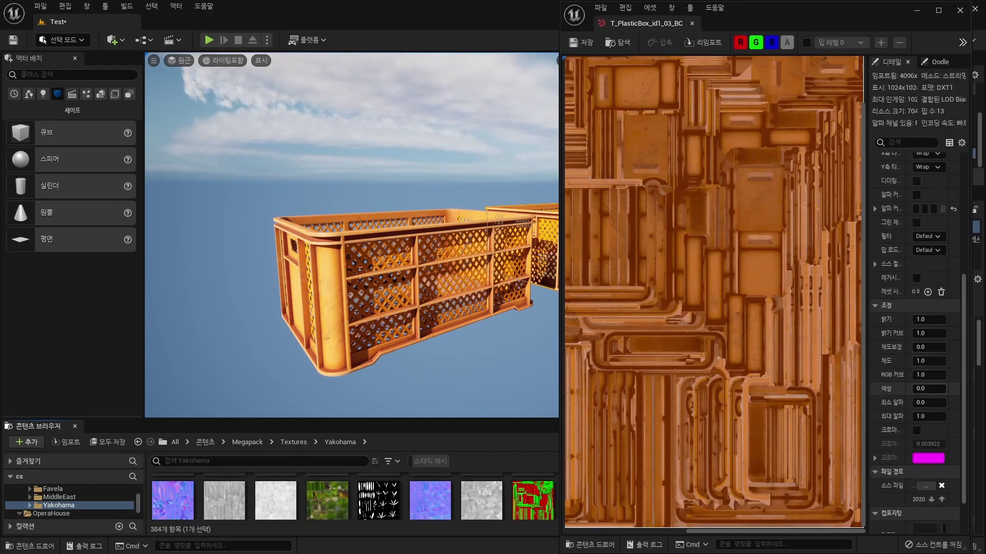
pyautogui.write('30')
# Try Hue values 30, 60, 7 and 270, finally setting Hue to 200 to turn the crate blue
pyautogui.press('Return')
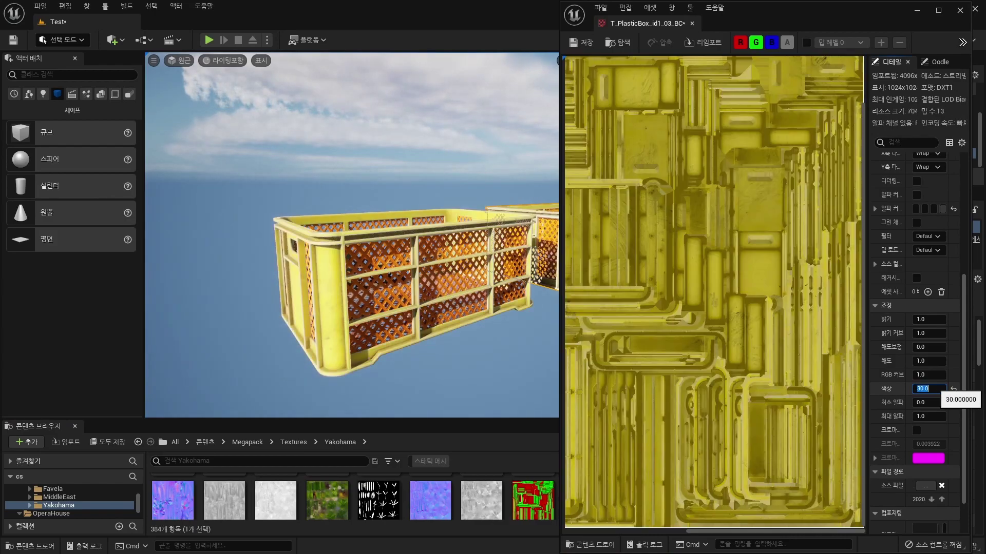
pyautogui.write('60')
pyautogui.press('Return')
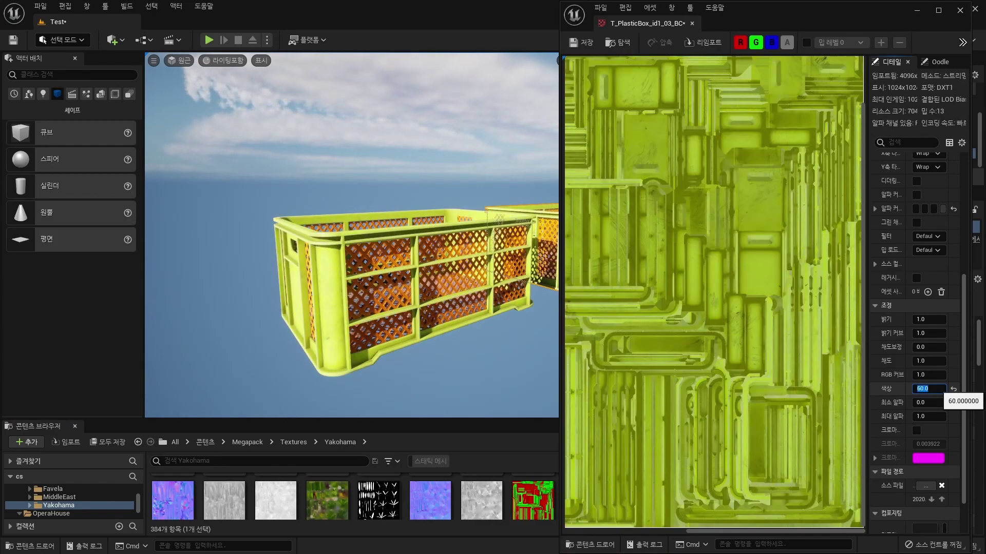
pyautogui.press('Return')
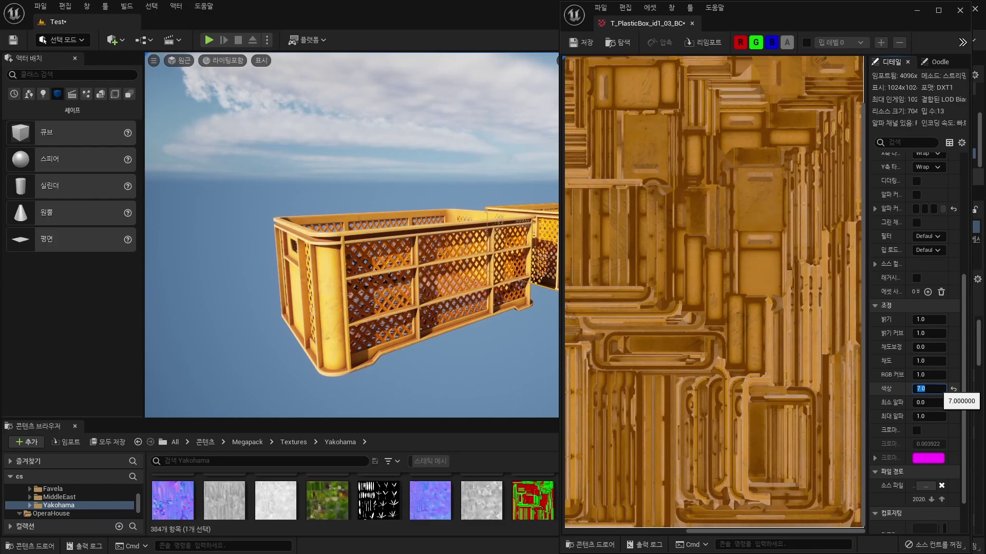
pyautogui.write('0')
pyautogui.press('Return')
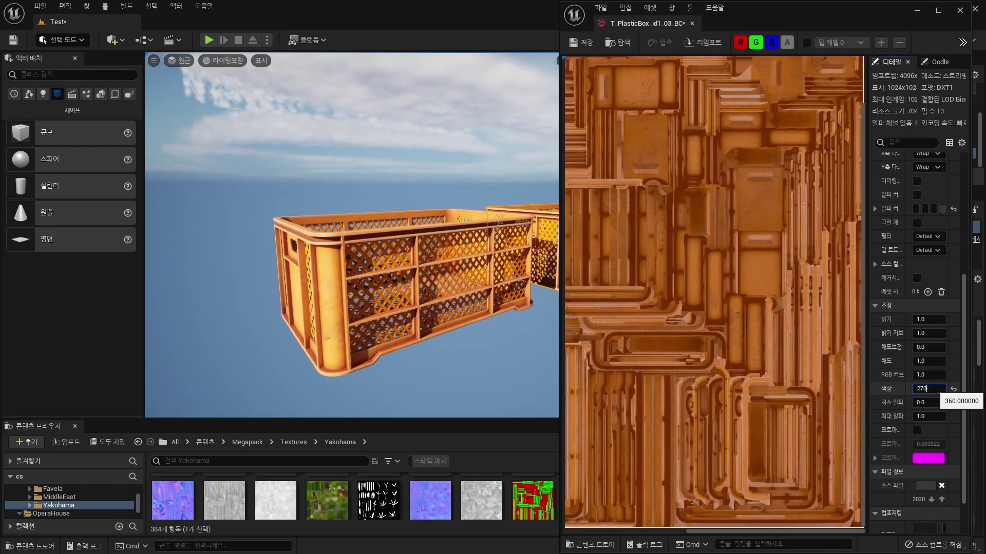
pyautogui.press('Return')
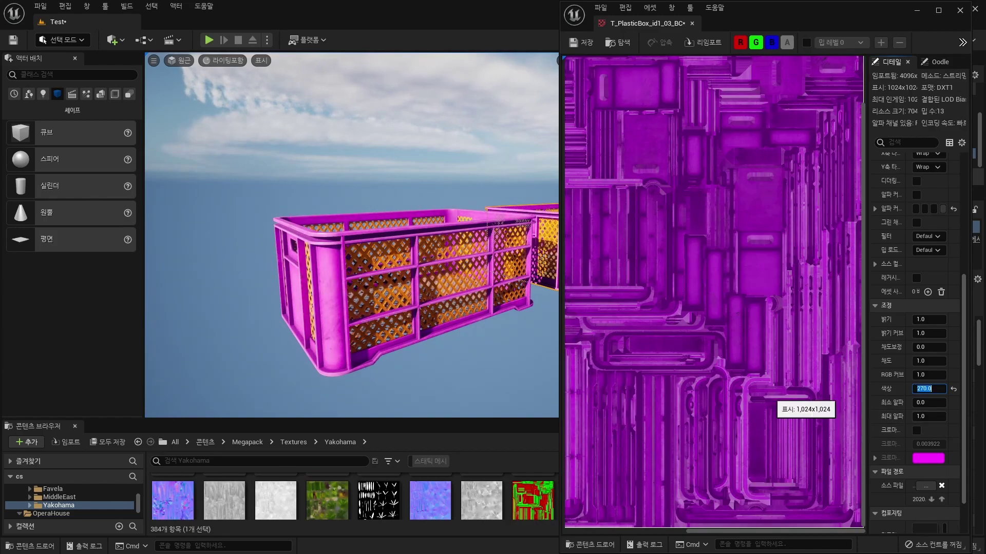
pyautogui.write('200')
pyautogui.press('Return')
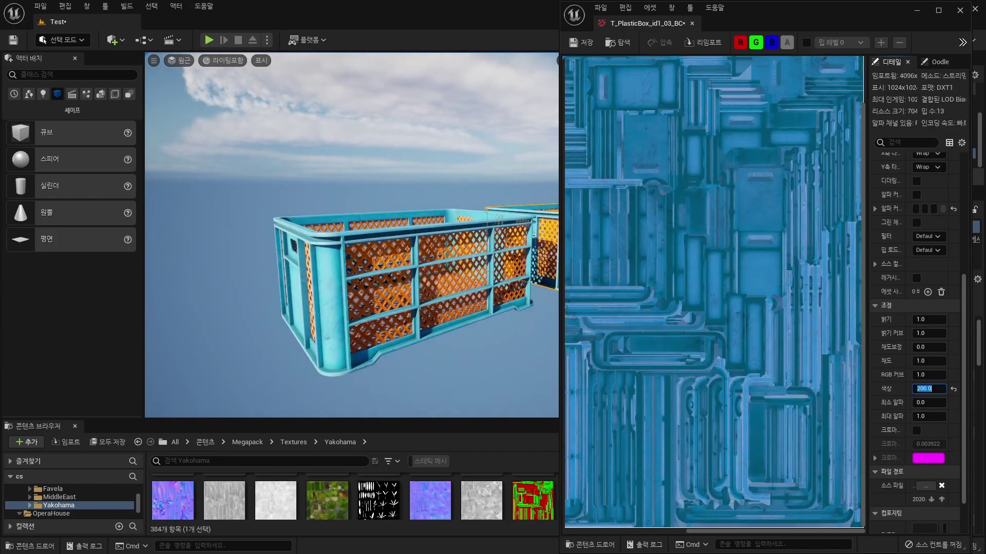
# Reopen T_PlasticBox_id1_03_BC, reset its Hue back to 0 for orange crates, and close it
pyautogui.click(692, 23)
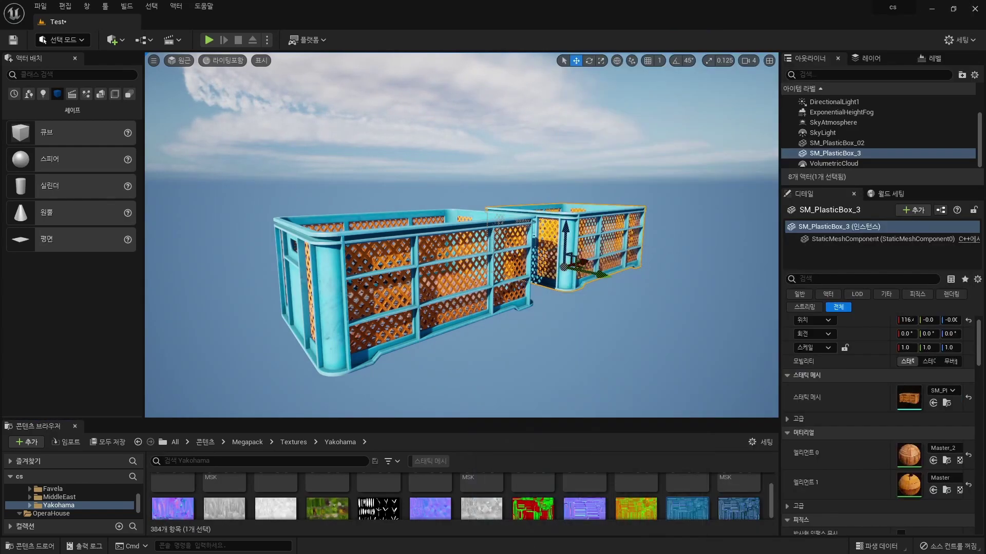
pyautogui.moveTo(462, 419); pyautogui.dragTo(462, 293)
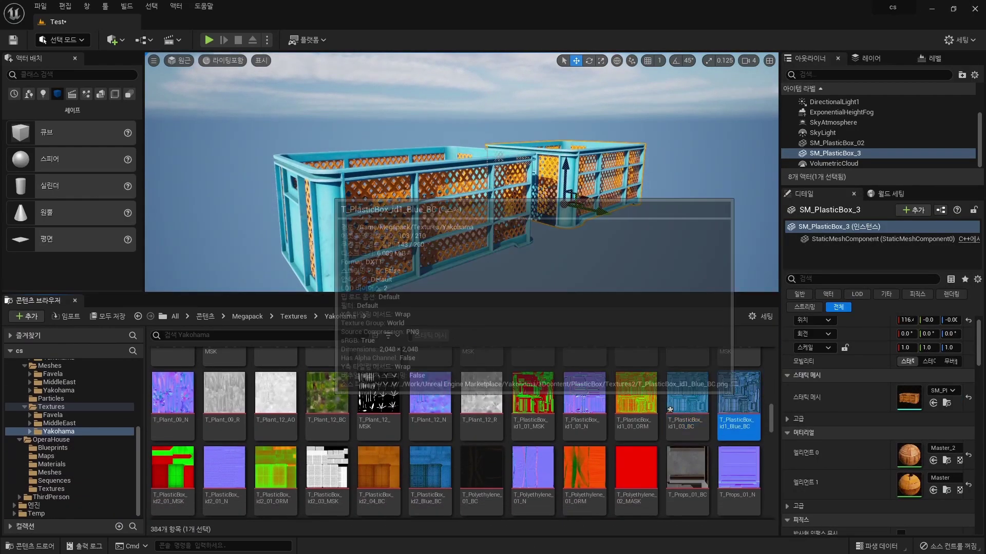
pyautogui.doubleClick(687, 393)
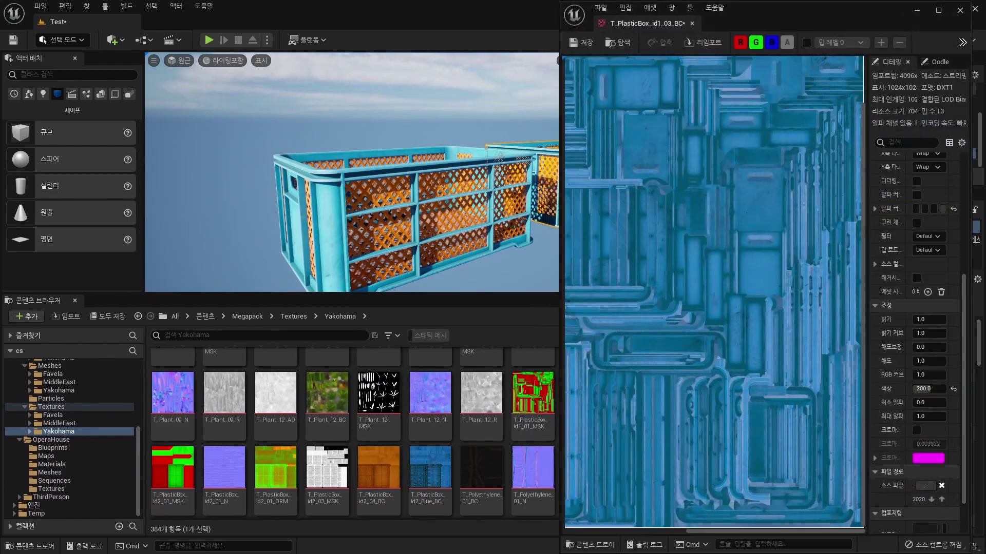
pyautogui.moveTo(352, 294); pyautogui.dragTo(352, 403)
pyautogui.scroll(-2, 914, 344)
pyautogui.click(953, 356)
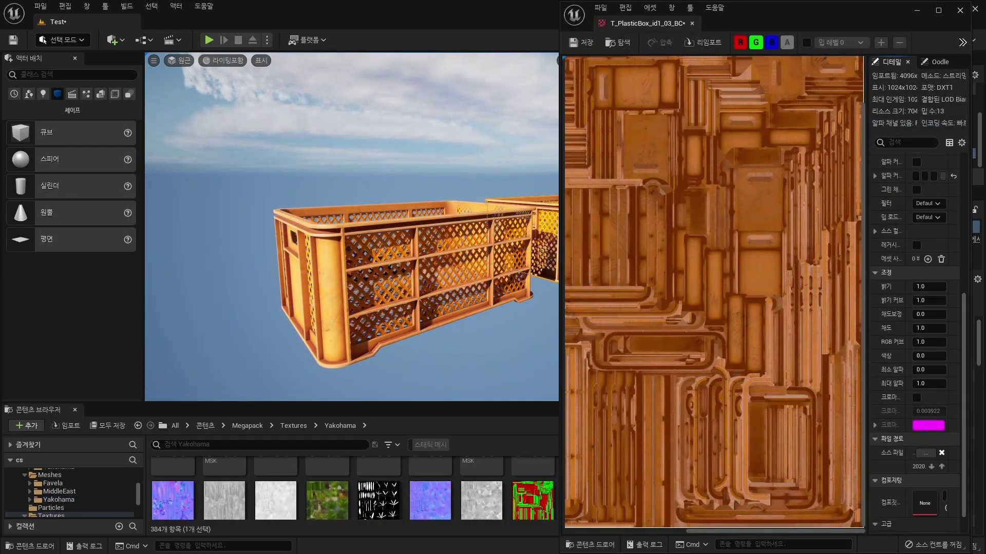
pyautogui.click(692, 23)
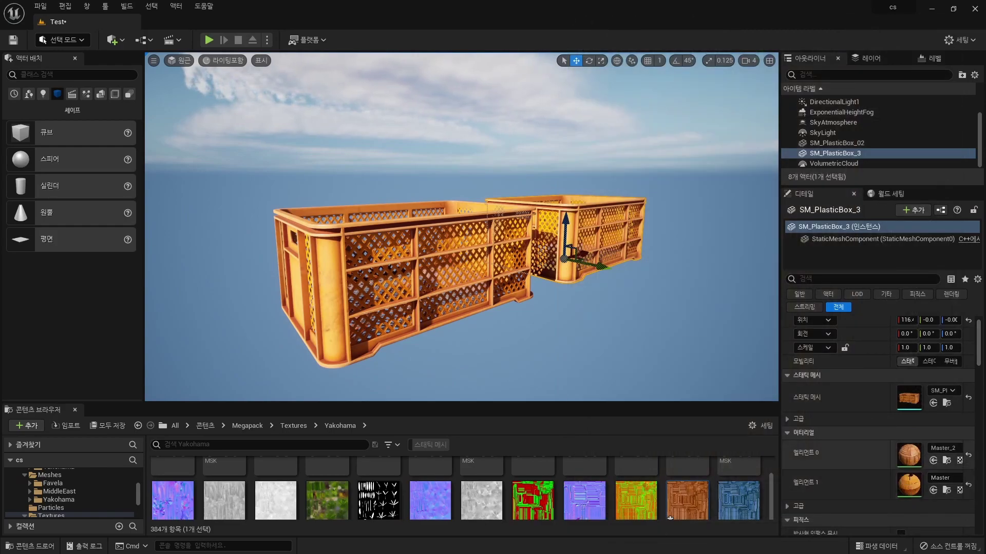
# Create the material instance Master_2_Inst from Master_2, then select Master_2
pyautogui.click(946, 460)
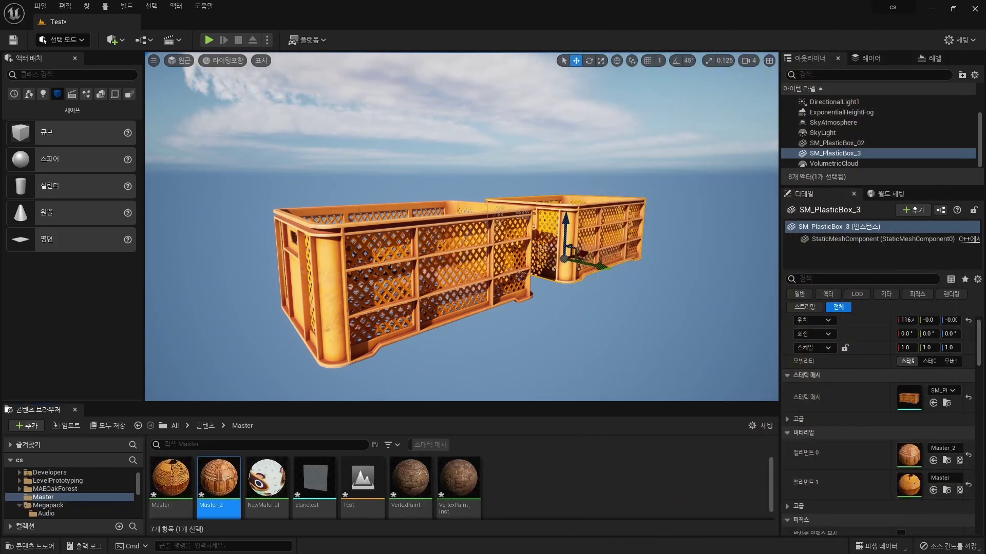
pyautogui.rightClick(224, 483)
pyautogui.click(281, 250)
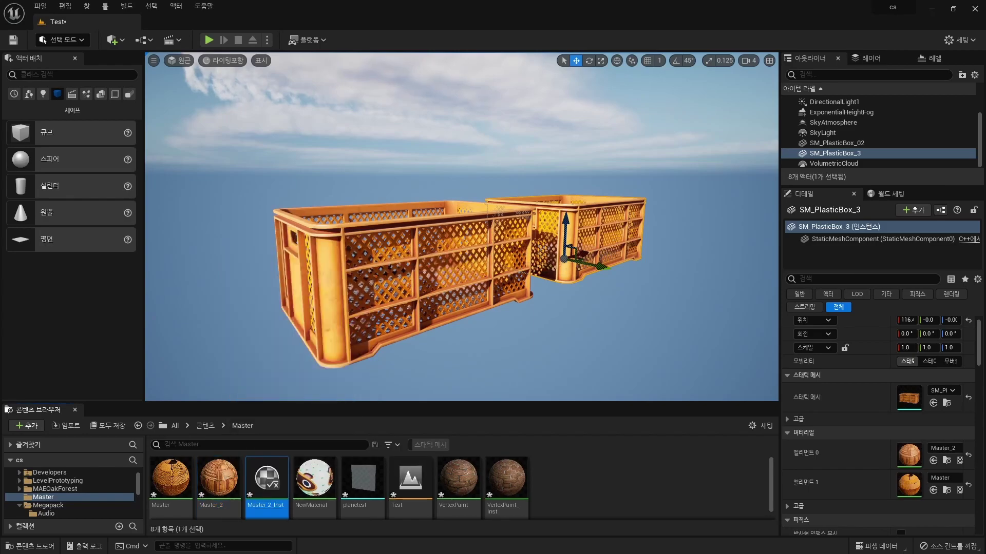
pyautogui.click(219, 480)
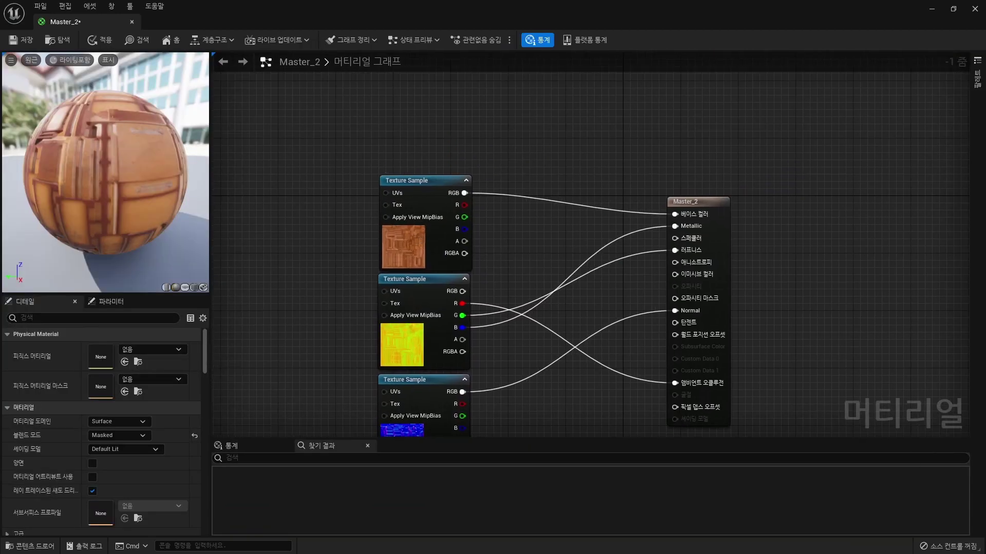
# Multiply the texture sample's RGB by a new constant colour node in Master_2's graph
pyautogui.click(534, 231)
pyautogui.moveTo(464, 193); pyautogui.dragTo(537, 239)
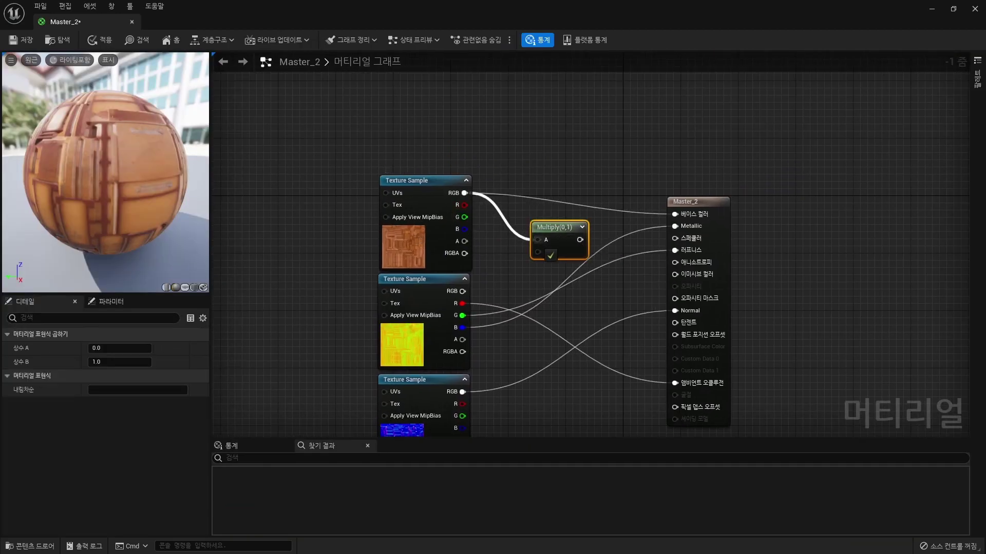
pyautogui.moveTo(411, 180); pyautogui.dragTo(346, 79)
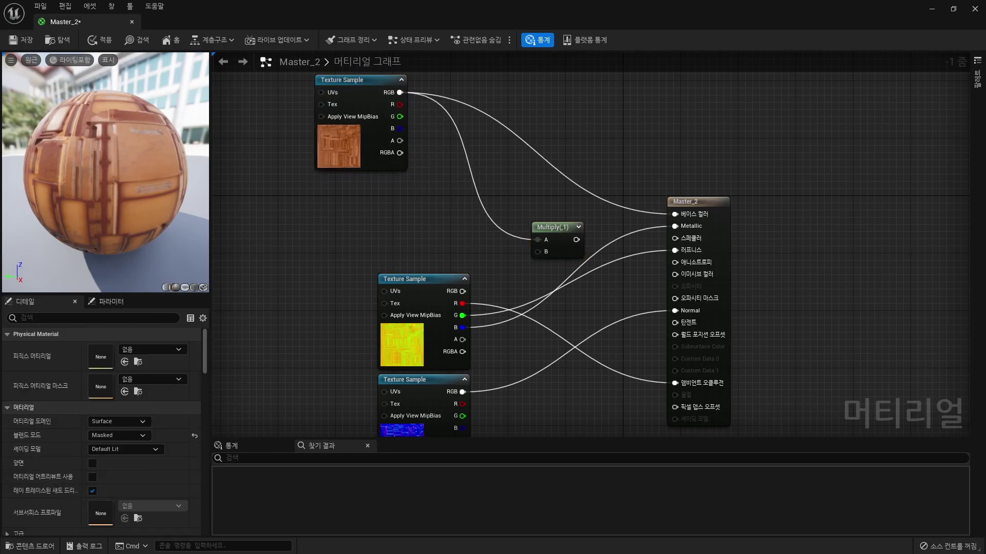
pyautogui.click(354, 210)
pyautogui.moveTo(384, 220)
pyautogui.mouseDown()
pyautogui.moveTo(360, 202)
pyautogui.moveTo(538, 252)
pyautogui.moveTo(675, 214)
pyautogui.mouseUp()
# Convert the constant to a Color parameter with white FFFFFFFF default, apply, and close the editor
pyautogui.rightClick(359, 220)
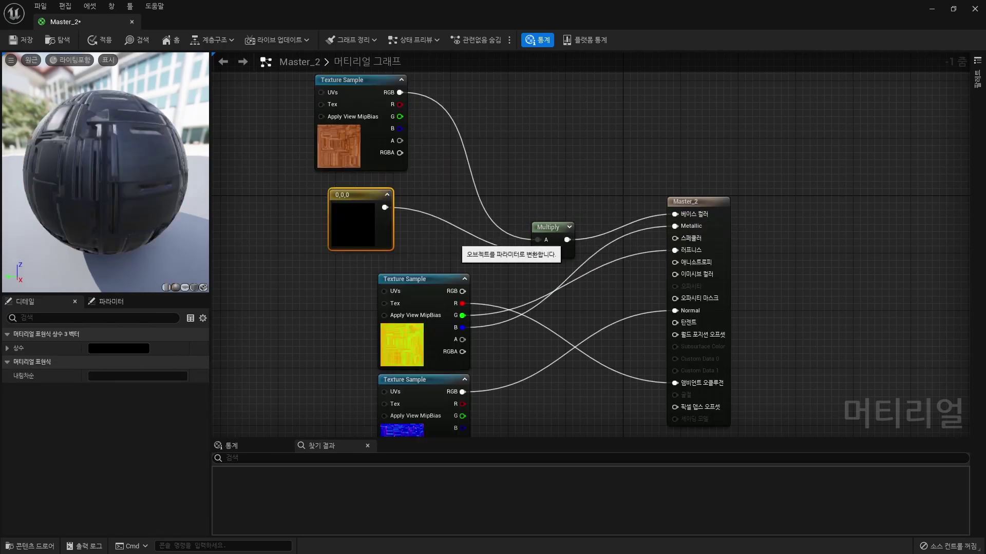
pyautogui.click(390, 242)
pyautogui.write('Color')
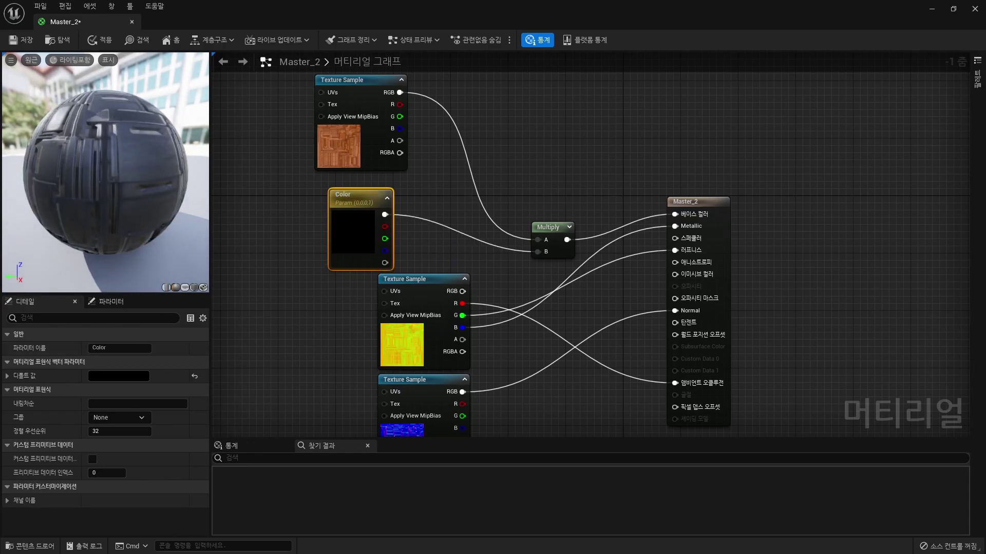
pyautogui.click(119, 376)
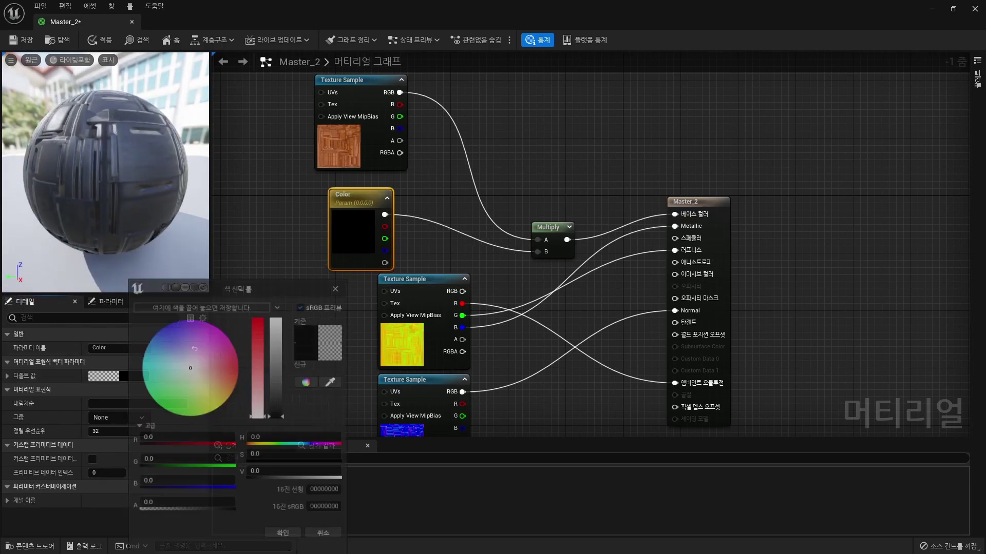
pyautogui.write('FFFFFFFF')
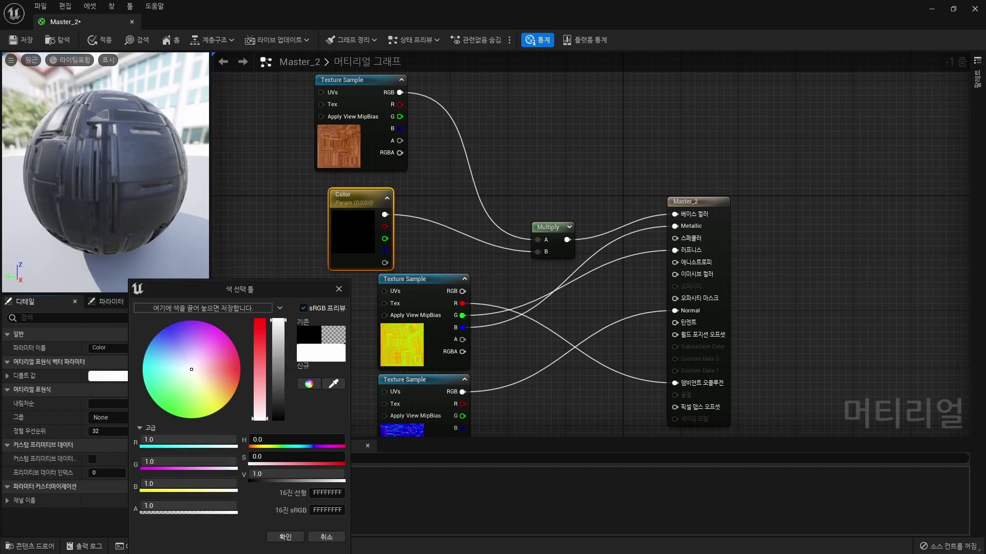
pyautogui.click(286, 537)
pyautogui.click(231, 390)
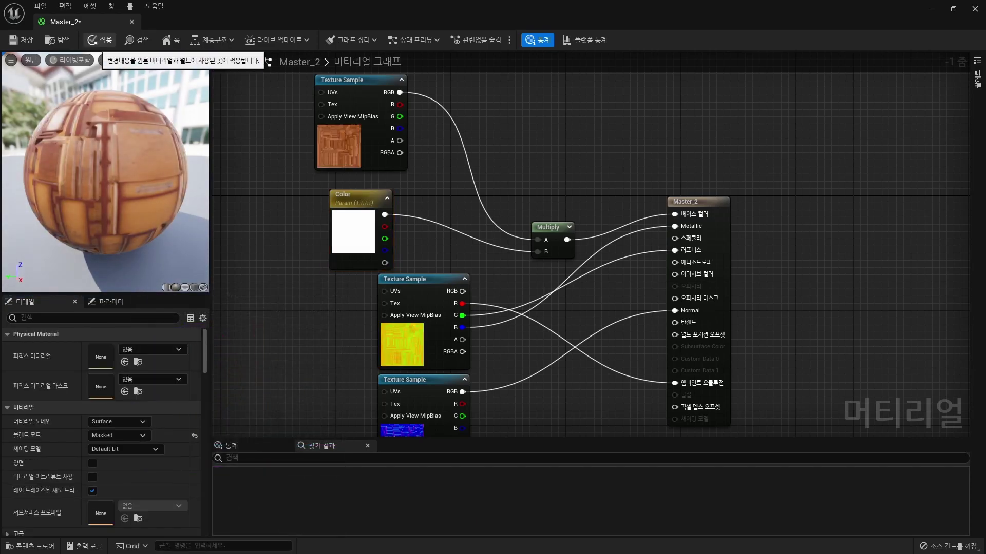
pyautogui.click(100, 40)
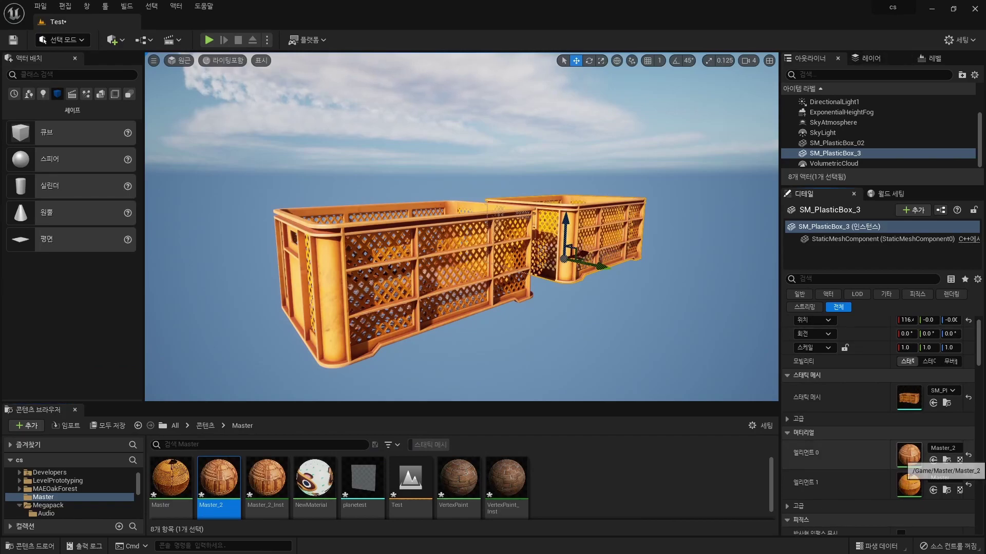
pyautogui.doubleClick(909, 455)
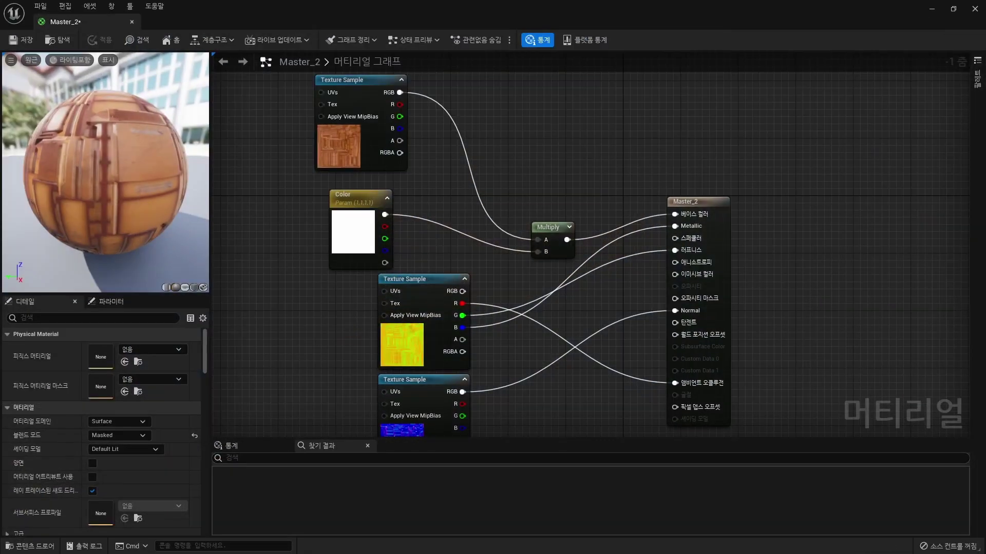
pyautogui.click(932, 9)
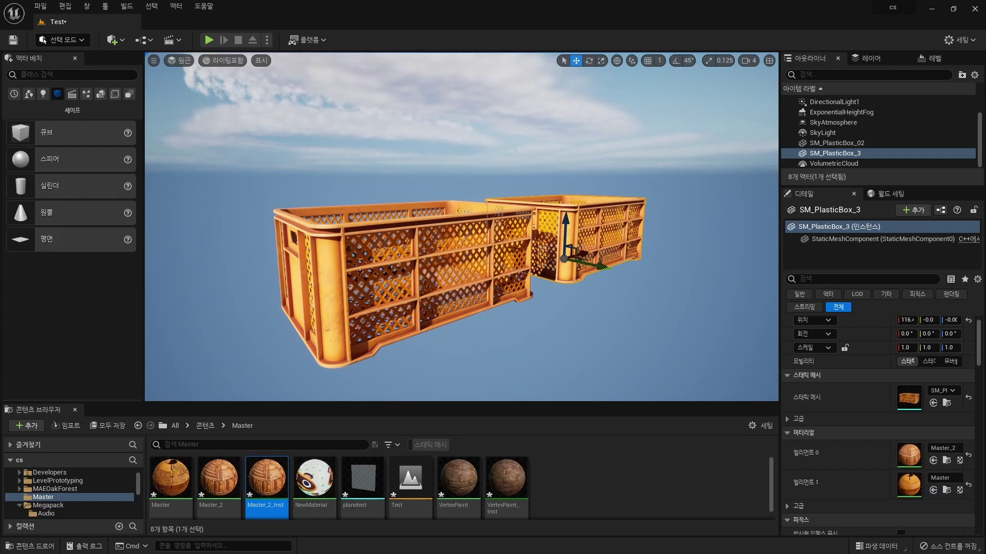
# Set Master_2_Inst's Color parameter to a pinkish red (FF0050FF) and close the instance editor
pyautogui.doubleClick(267, 478)
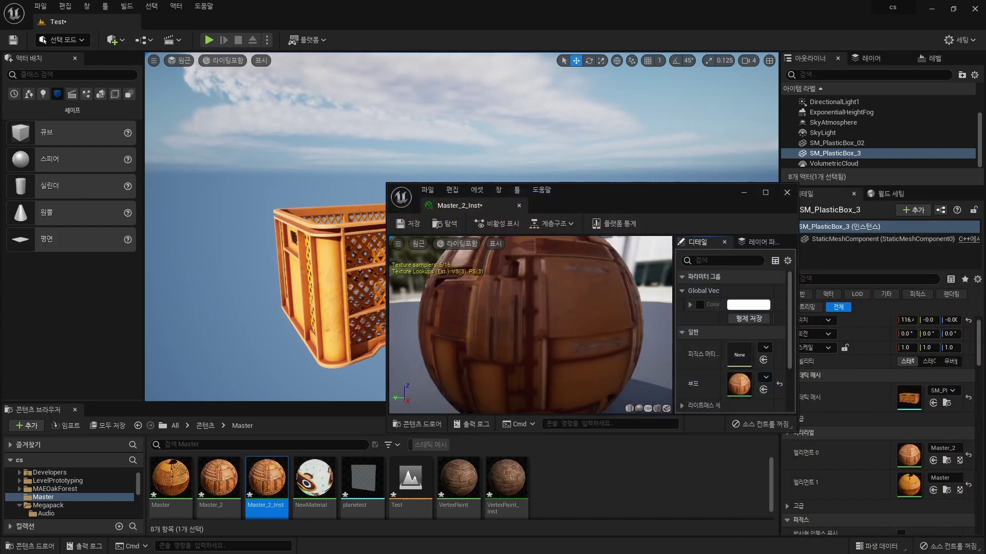
pyautogui.moveTo(700, 194); pyautogui.dragTo(847, 271)
pyautogui.click(903, 382)
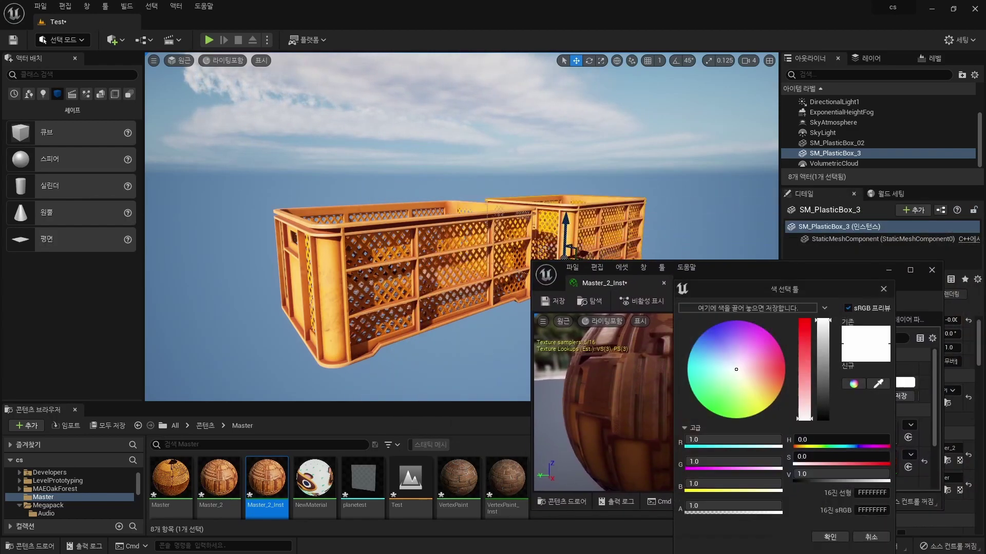
pyautogui.click(786, 368)
pyautogui.moveTo(785, 369)
pyautogui.mouseDown()
pyautogui.moveTo(769, 333)
pyautogui.moveTo(783, 357)
pyautogui.mouseUp()
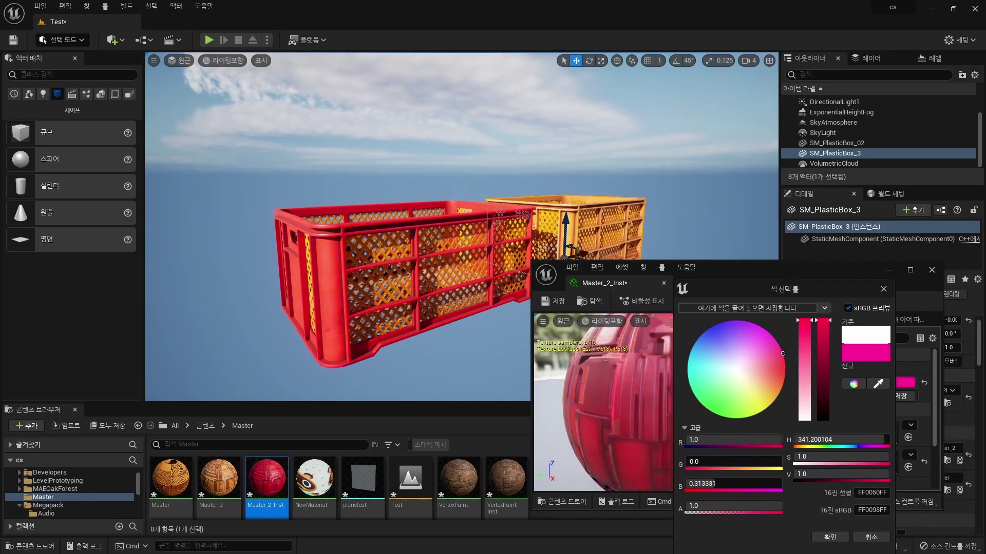
pyautogui.press('Return')
pyautogui.hotkey('alt', 'Tab')
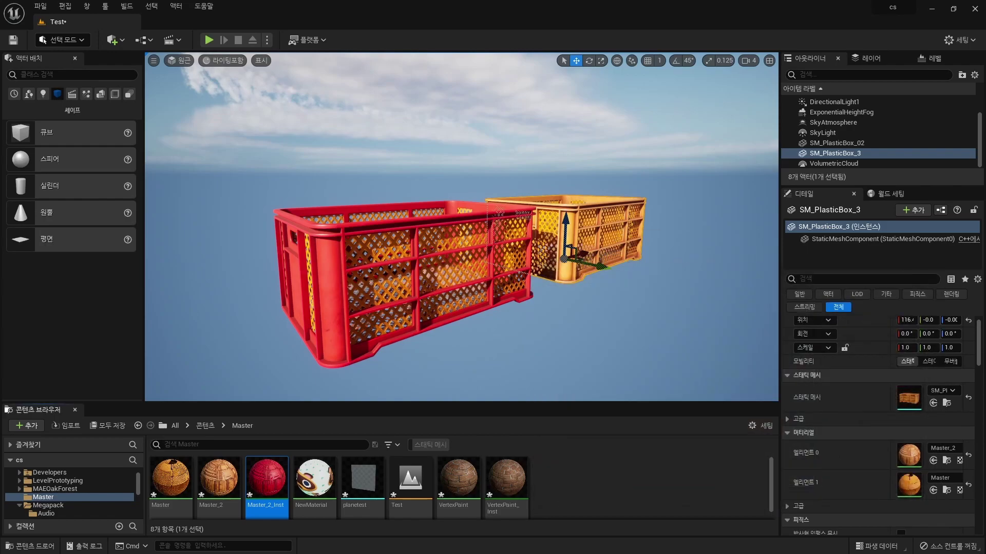
# Duplicate Master_2_Inst as Master_2_Inst_2 and apply it to the orange back crate
pyautogui.moveTo(266, 477); pyautogui.dragTo(314, 492)
pyautogui.click(349, 359)
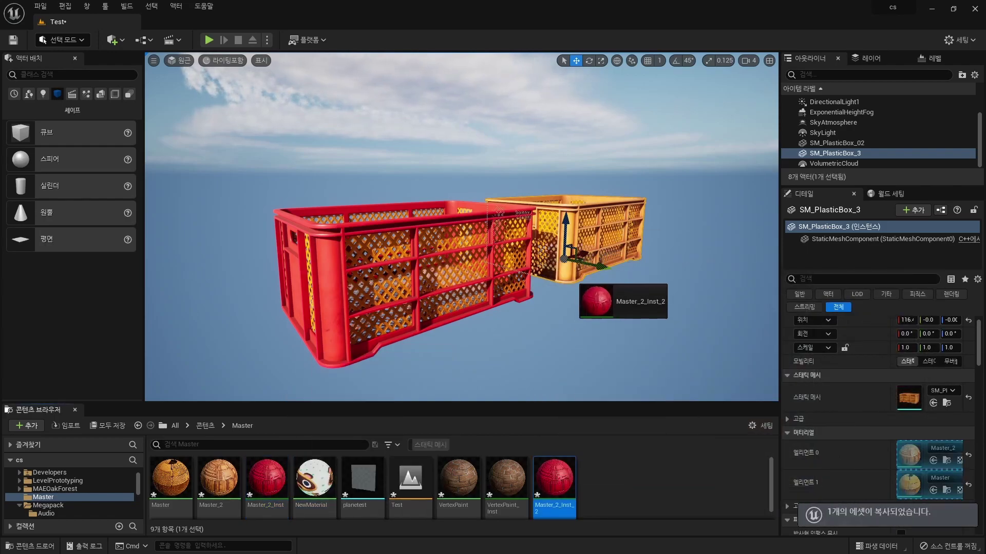
pyautogui.moveTo(554, 478); pyautogui.dragTo(590, 242)
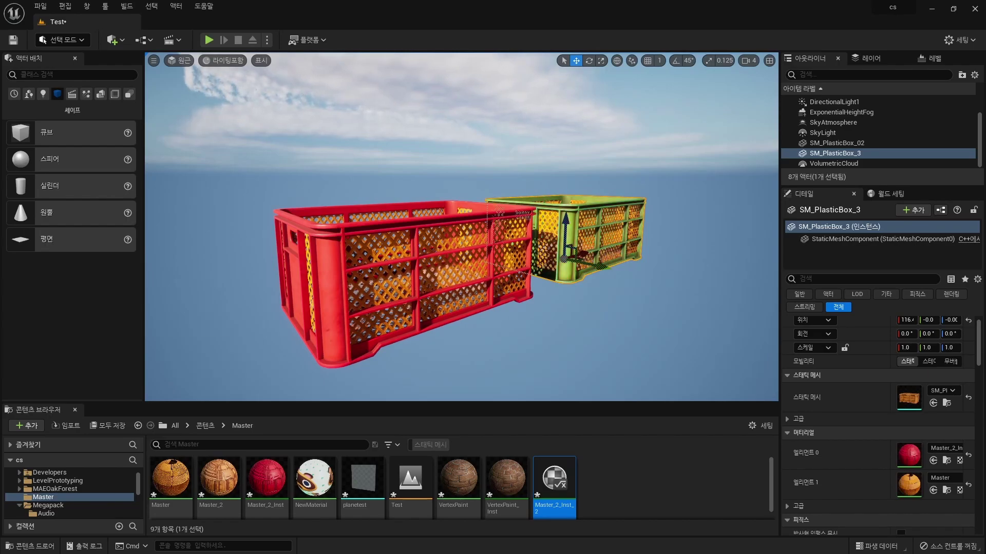
# Select the red crate and open its parent material Master_2
pyautogui.press('Escape')
pyautogui.press('e')
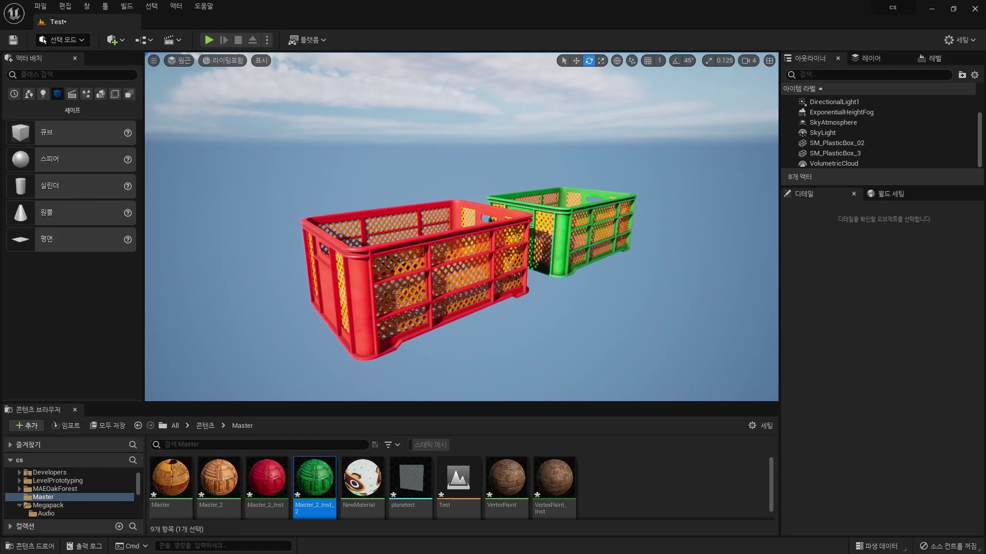
pyautogui.click(411, 282)
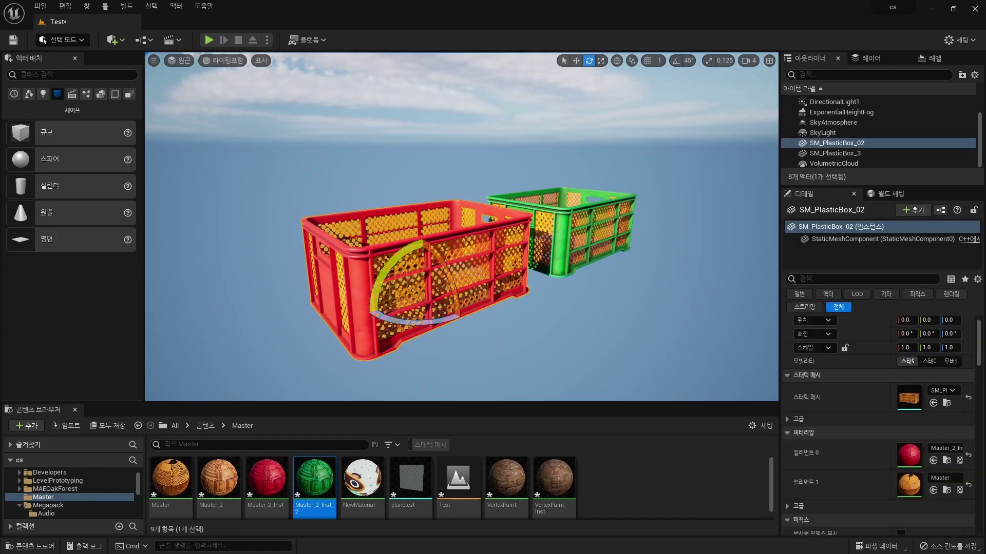
pyautogui.doubleClick(218, 477)
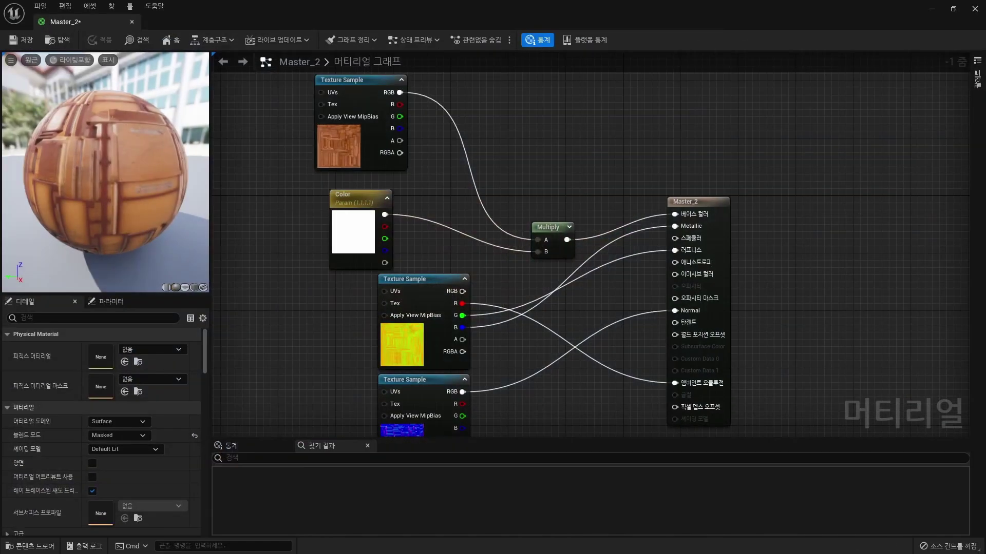
# Delete the Color and Multiply nodes and rearrange the texture and output nodes
pyautogui.moveTo(259, 149); pyautogui.dragTo(515, 285)
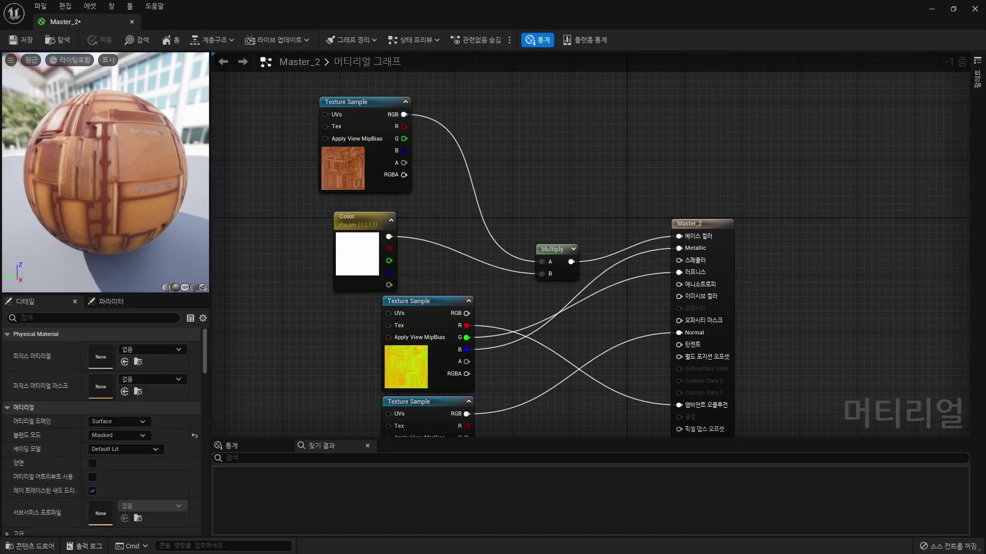
pyautogui.moveTo(451, 257); pyautogui.dragTo(580, 280)
pyautogui.press('Delete')
pyautogui.moveTo(385, 178)
pyautogui.mouseDown()
pyautogui.moveTo(450, 264)
pyautogui.moveTo(298, 247)
pyautogui.mouseUp()
pyautogui.moveTo(418, 210); pyautogui.dragTo(440, 224, button='right')
pyautogui.moveTo(733, 242); pyautogui.dragTo(798, 249)
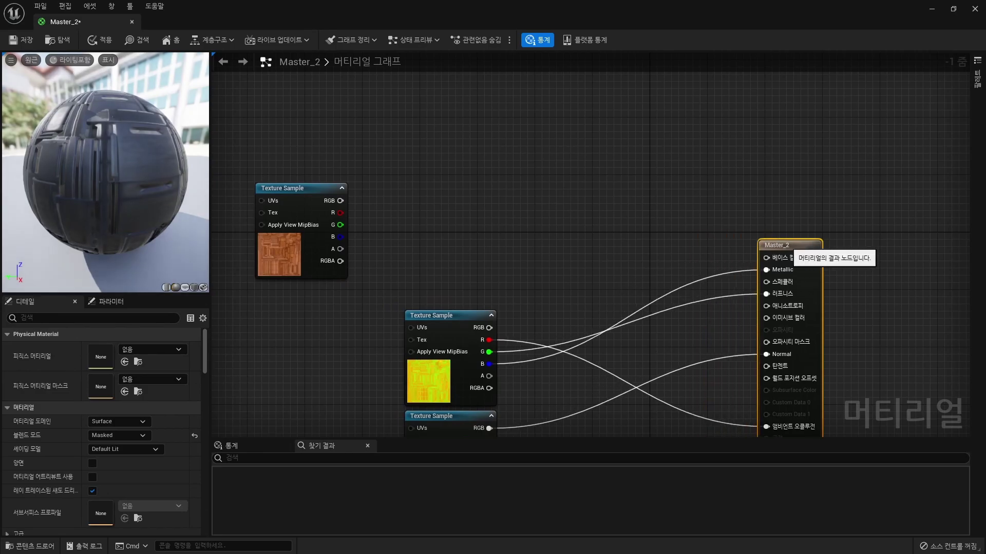
pyautogui.moveTo(798, 249); pyautogui.dragTo(797, 258, button='right')
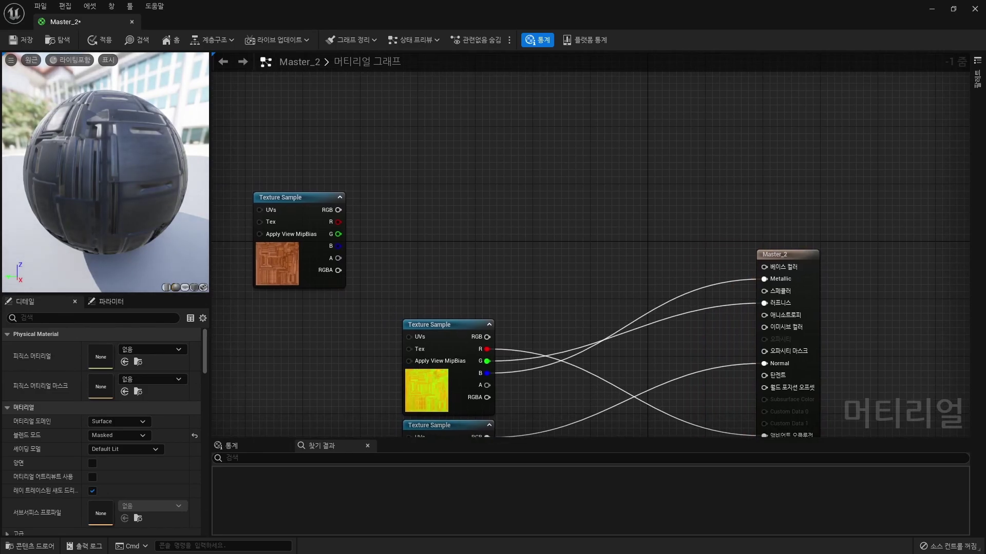
# Add a Constant4Vector, convert it to a parameter named Param, and enable Use Custom Primitive Data
pyautogui.click(511, 214)
pyautogui.moveTo(547, 260); pyautogui.dragTo(497, 237)
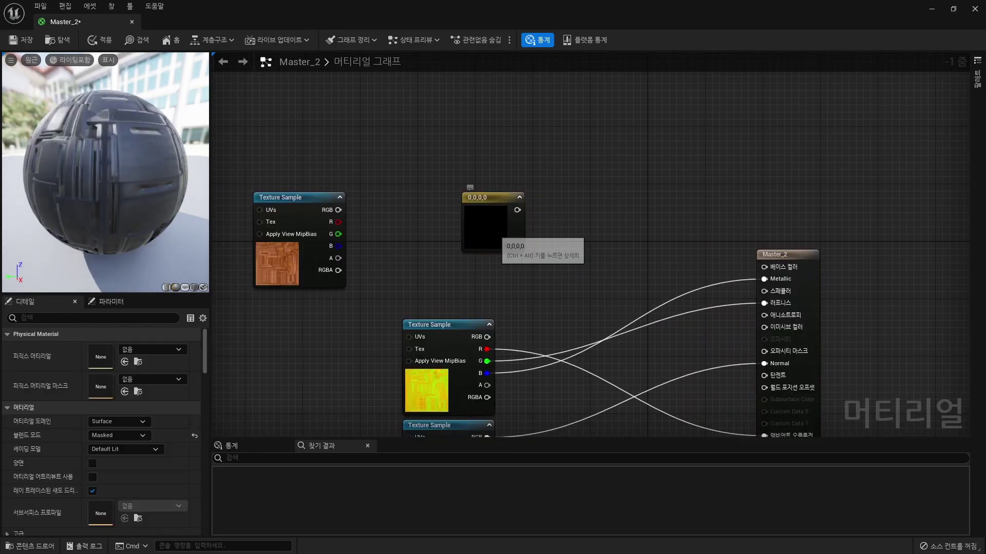
pyautogui.rightClick(498, 237)
pyautogui.click(539, 265)
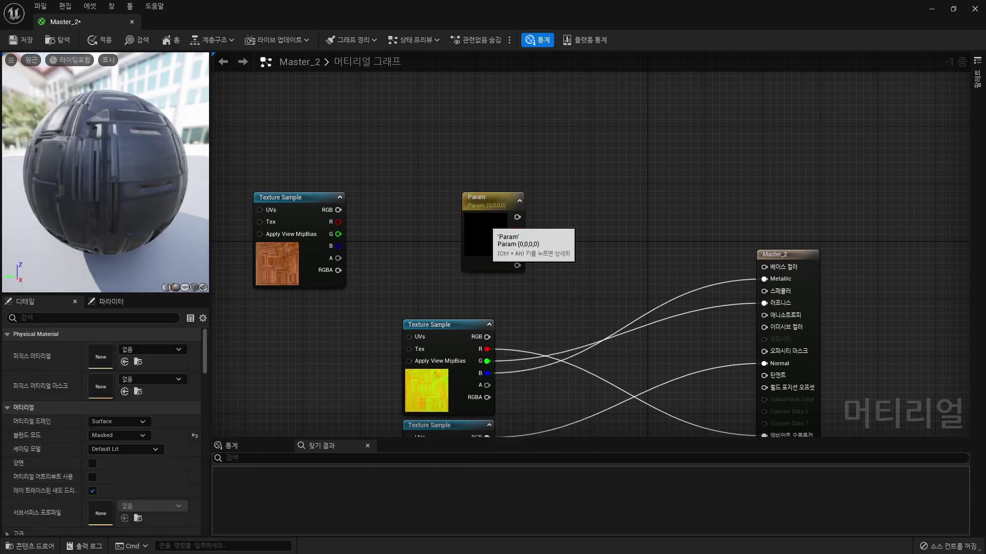
pyautogui.moveTo(491, 226); pyautogui.dragTo(504, 197)
pyautogui.rightClick(493, 204)
pyautogui.press('Escape')
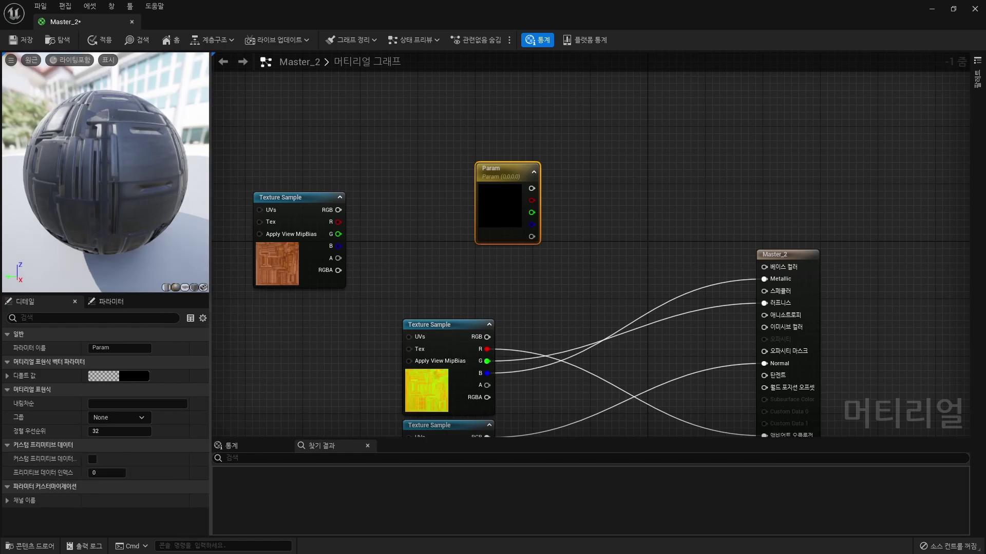
pyautogui.moveTo(211, 169); pyautogui.dragTo(266, 170)
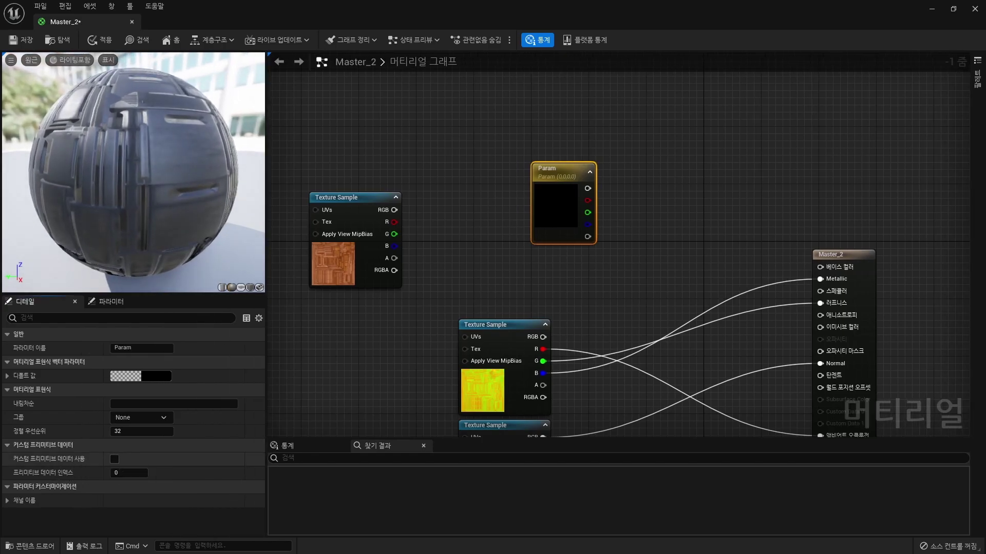
pyautogui.click(114, 459)
# Wire Param's output into Base Color and apply the material
pyautogui.moveTo(604, 197); pyautogui.dragTo(555, 181, button='right')
pyautogui.moveTo(555, 181); pyautogui.dragTo(763, 248)
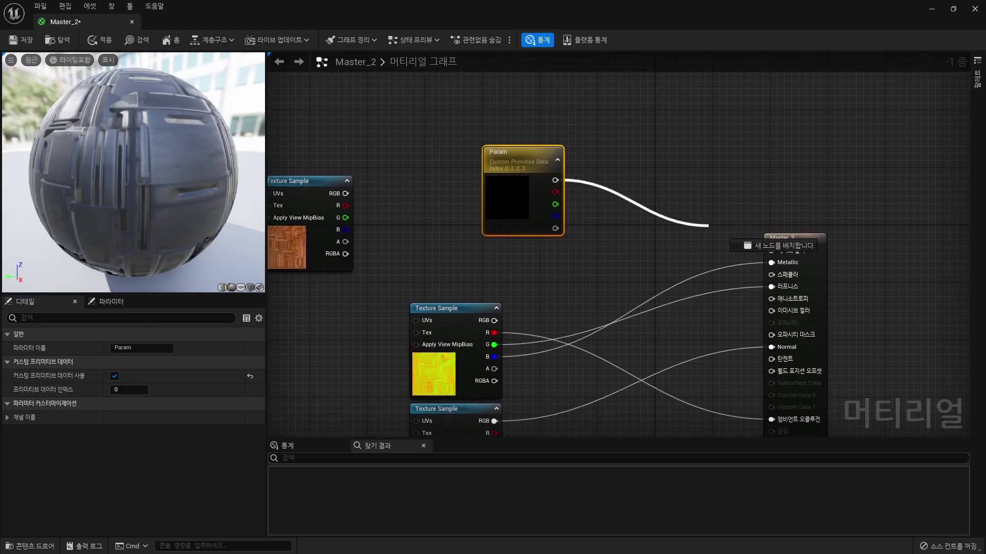
pyautogui.click(667, 231)
pyautogui.moveTo(555, 181); pyautogui.dragTo(770, 250)
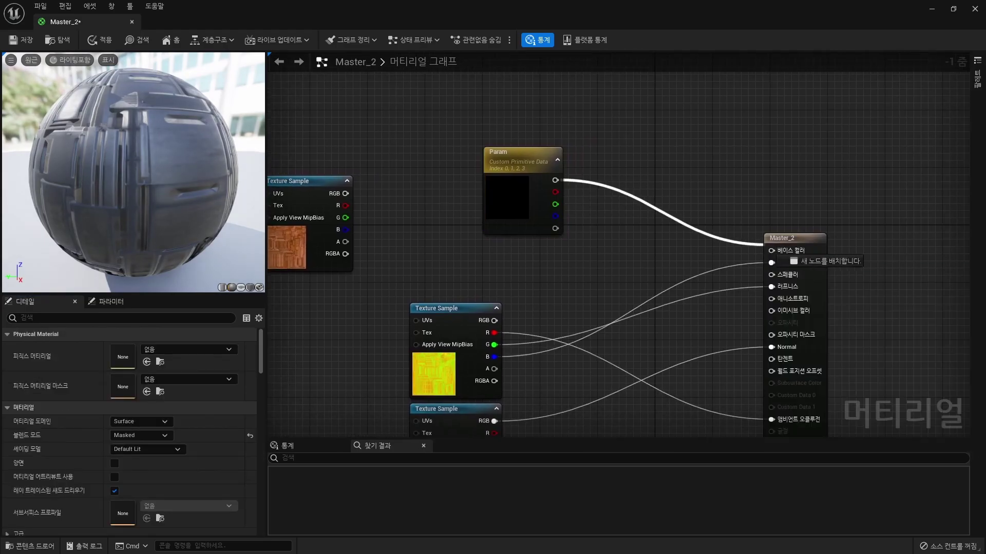
pyautogui.moveTo(719, 308); pyautogui.dragTo(734, 216, button='right')
pyautogui.scroll(-1, 606, 303)
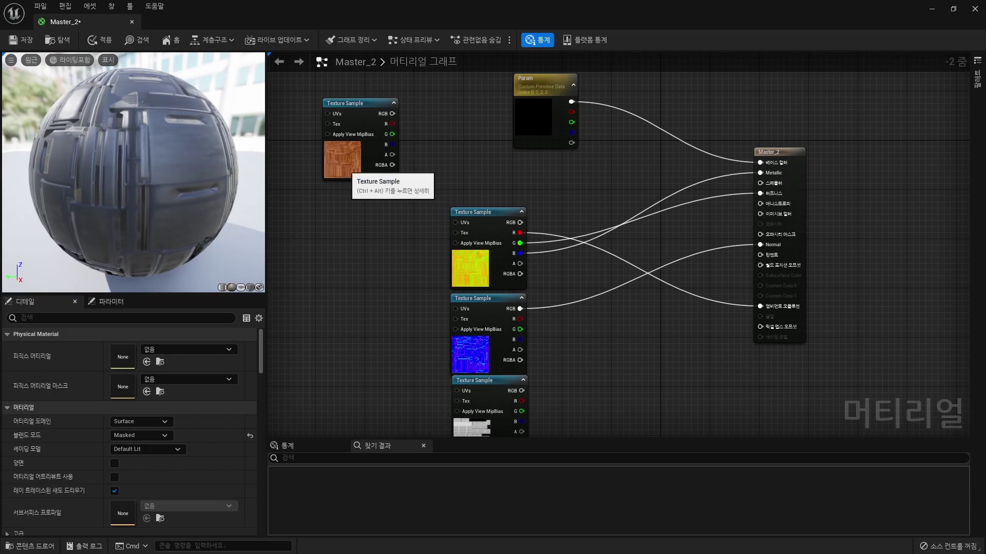
pyautogui.click(100, 40)
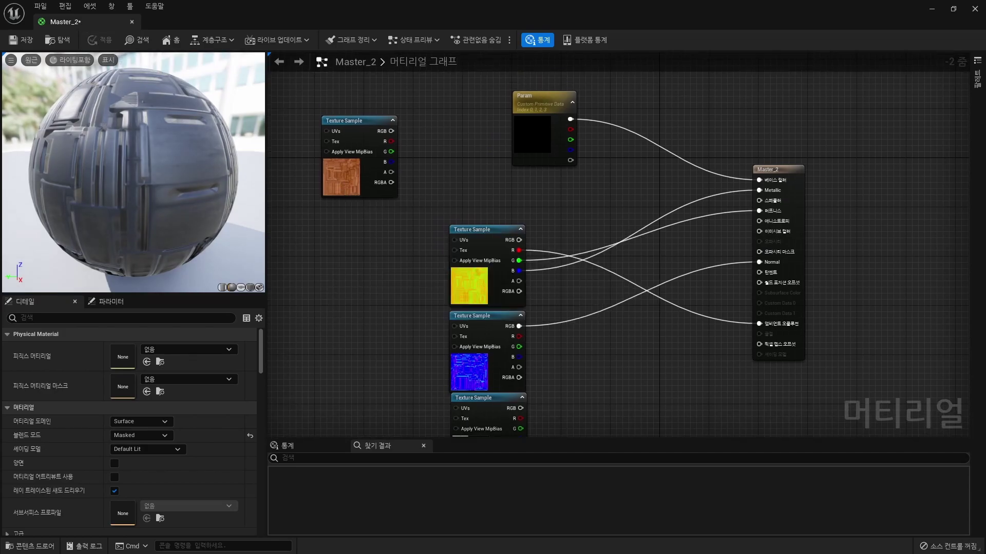
pyautogui.hotkey('alt', 'Tab')
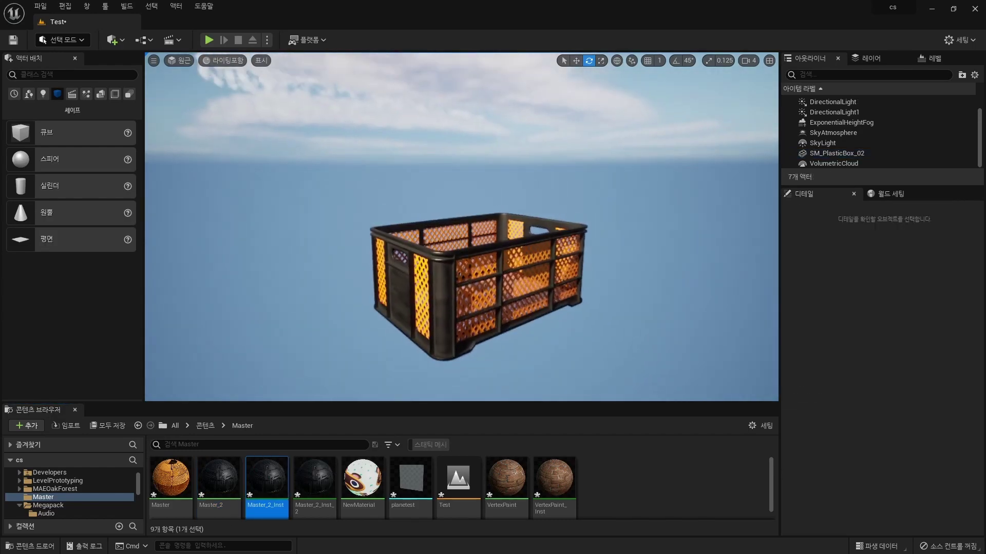
# Stack a duplicated crate on top of the original to form a three-crate stack
pyautogui.click(477, 287)
pyautogui.keyDown('alt'); pyautogui.moveTo(469, 272); pyautogui.dragTo(467, 97); pyautogui.keyUp('alt')
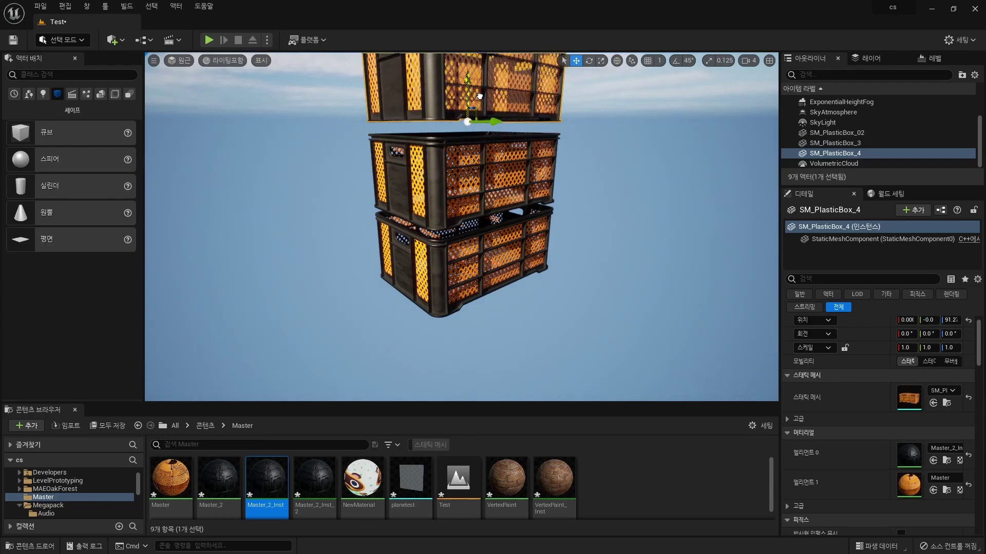
pyautogui.moveTo(462, 231); pyautogui.dragTo(462, 180, button='right')
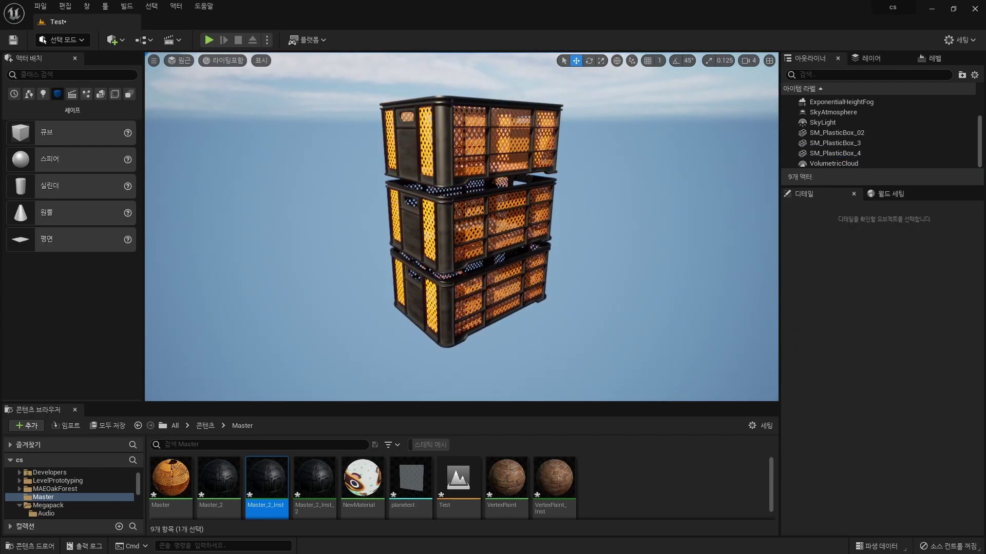
# Add a Param Custom Primitive Data entry to the bottom crate SM_PlasticBox_02 and set it red
pyautogui.click(470, 298)
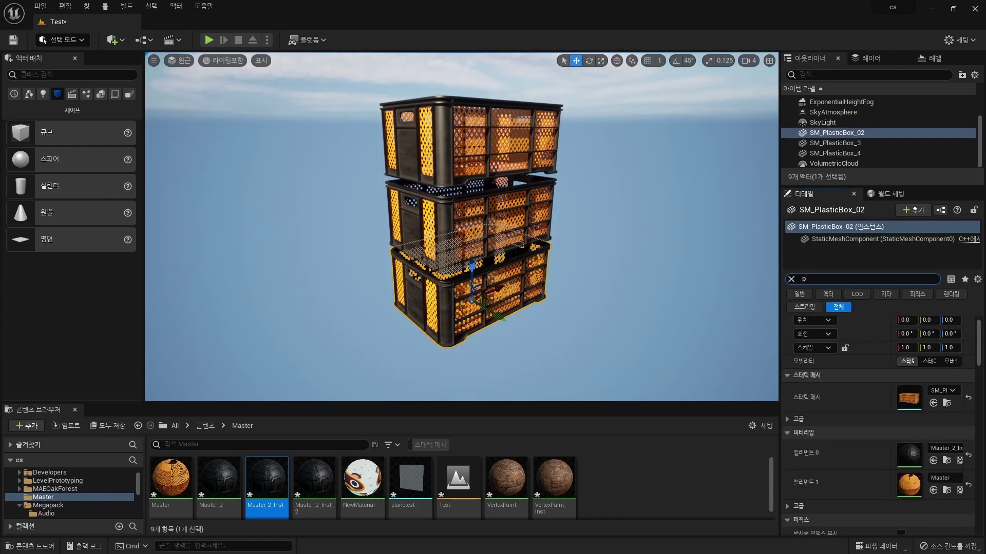
pyautogui.write('rimi')
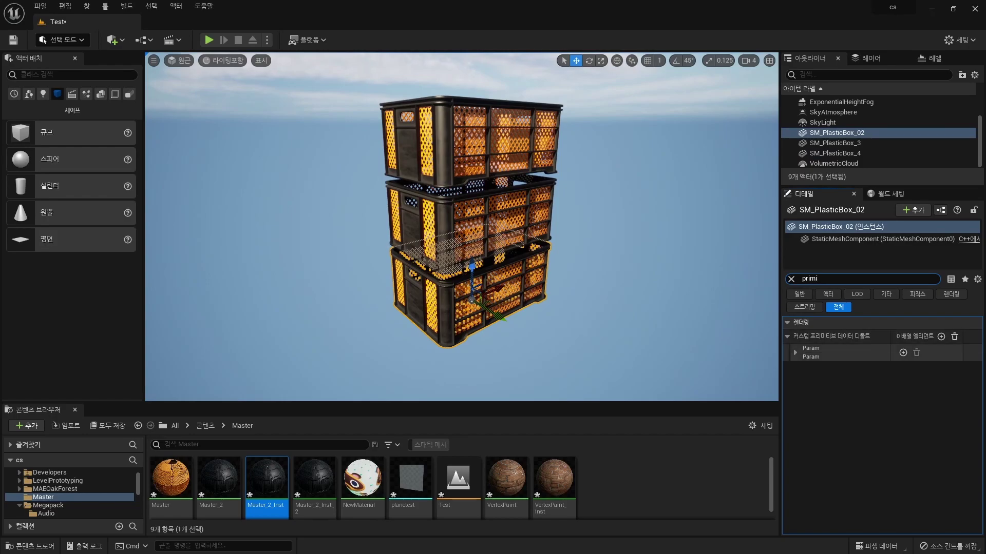
pyautogui.click(795, 353)
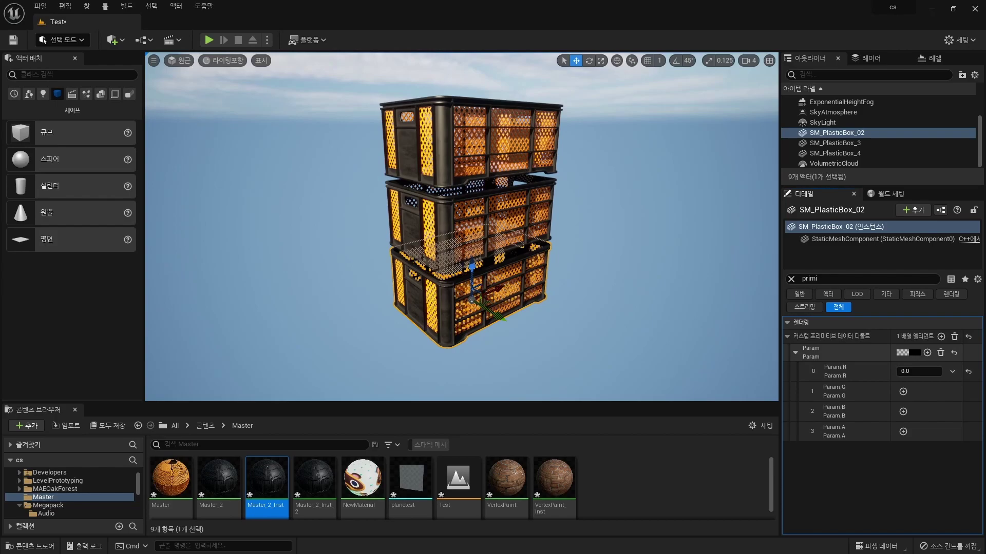
pyautogui.click(794, 353)
pyautogui.click(909, 353)
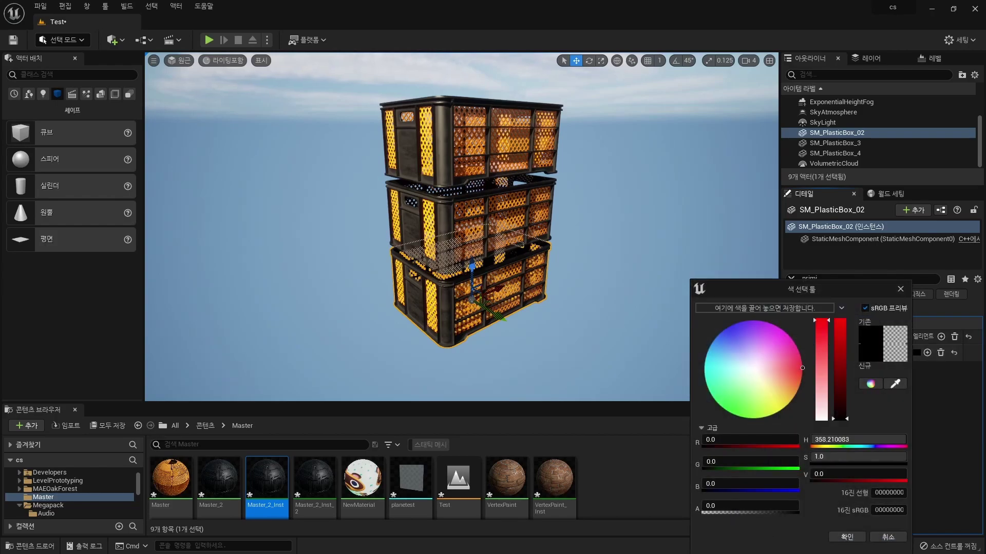
pyautogui.moveTo(840, 369); pyautogui.dragTo(840, 321)
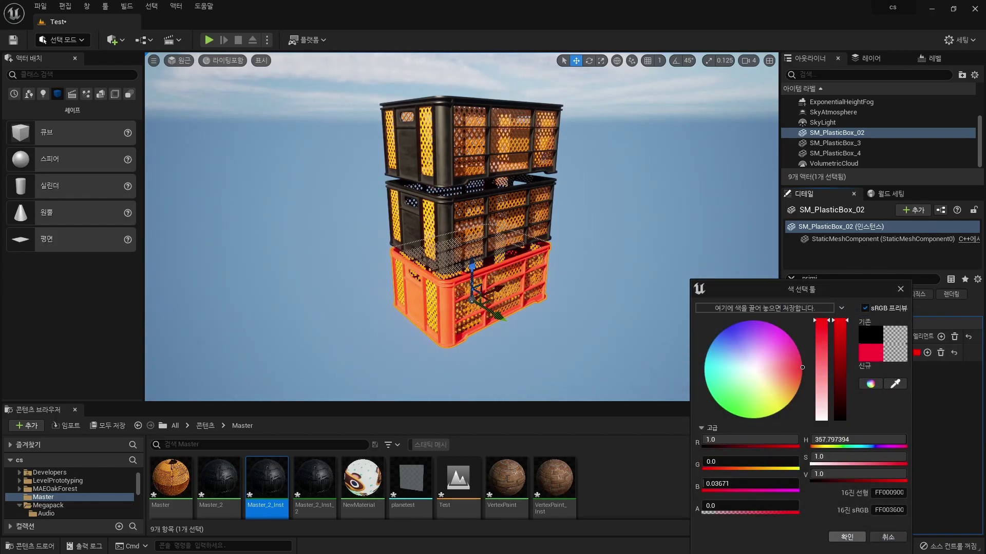
pyautogui.click(846, 537)
pyautogui.click(835, 143)
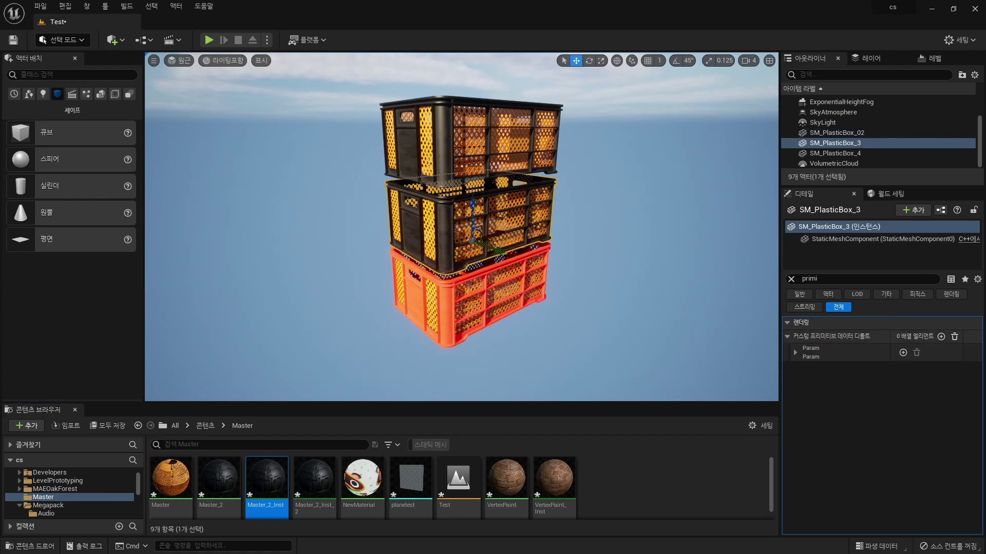
# Add a Custom Primitive Data colour to the middle crate SM_PlasticBox_3 and set it blue
pyautogui.click(903, 353)
pyautogui.click(916, 353)
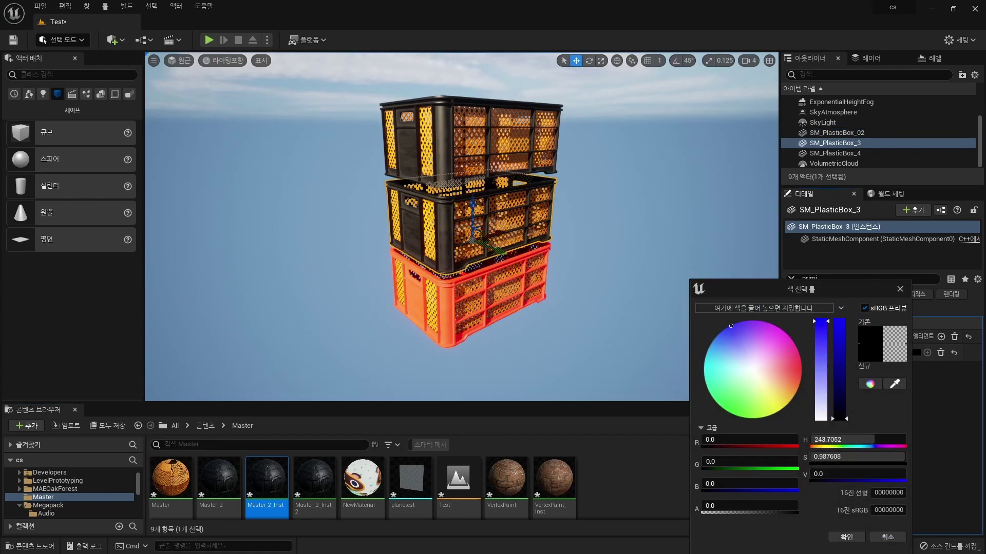
pyautogui.moveTo(821, 474); pyautogui.dragTo(903, 474)
pyautogui.click(847, 537)
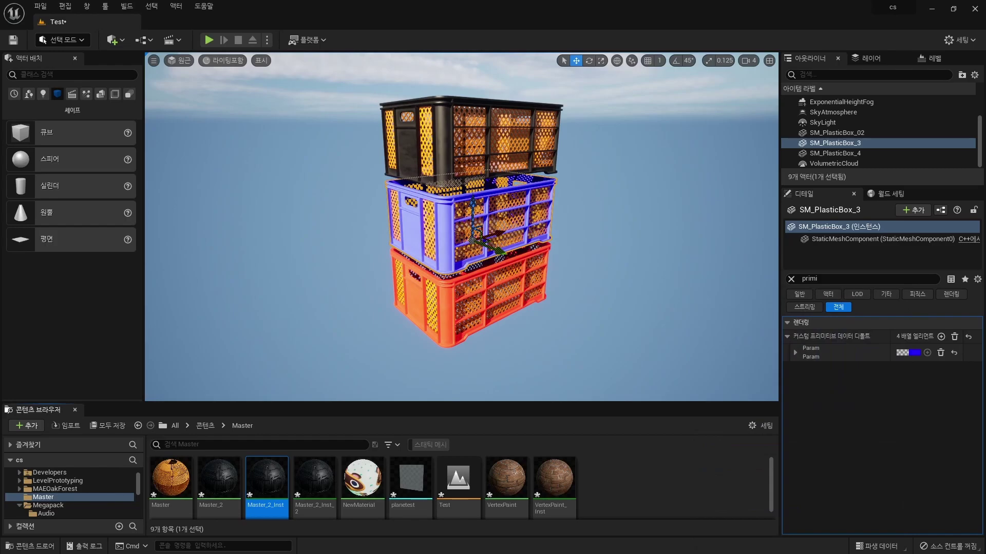
# Give the top crate SM_PlasticBox_4 a full-brightness green Custom Primitive Data colour
pyautogui.click(834, 153)
pyautogui.click(902, 352)
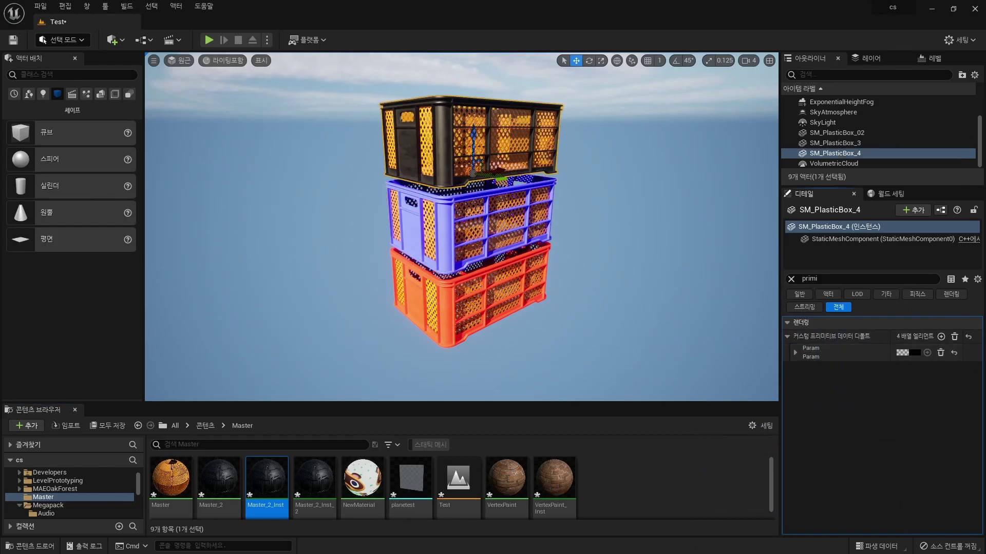
pyautogui.click(916, 353)
pyautogui.moveTo(822, 474); pyautogui.dragTo(904, 474)
pyautogui.click(725, 411)
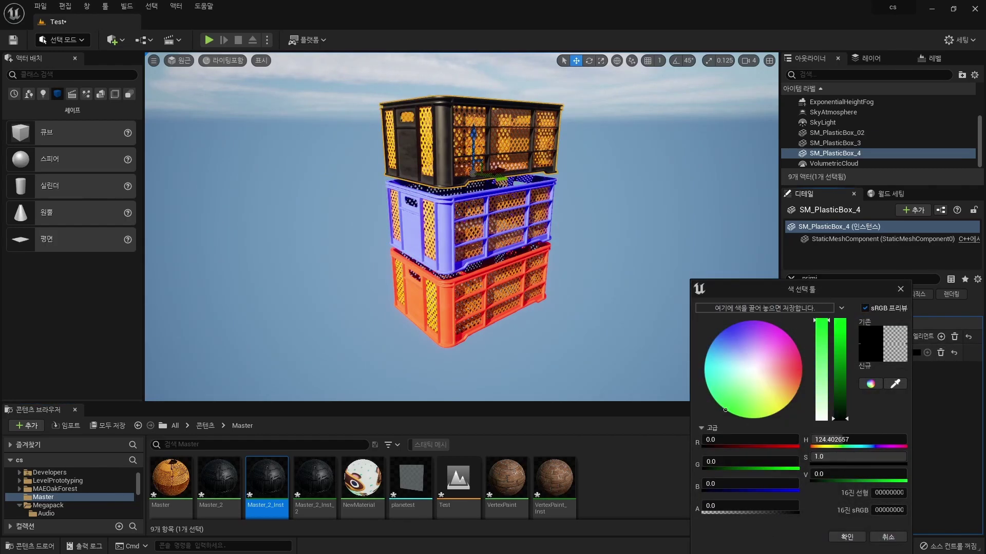
pyautogui.click(847, 537)
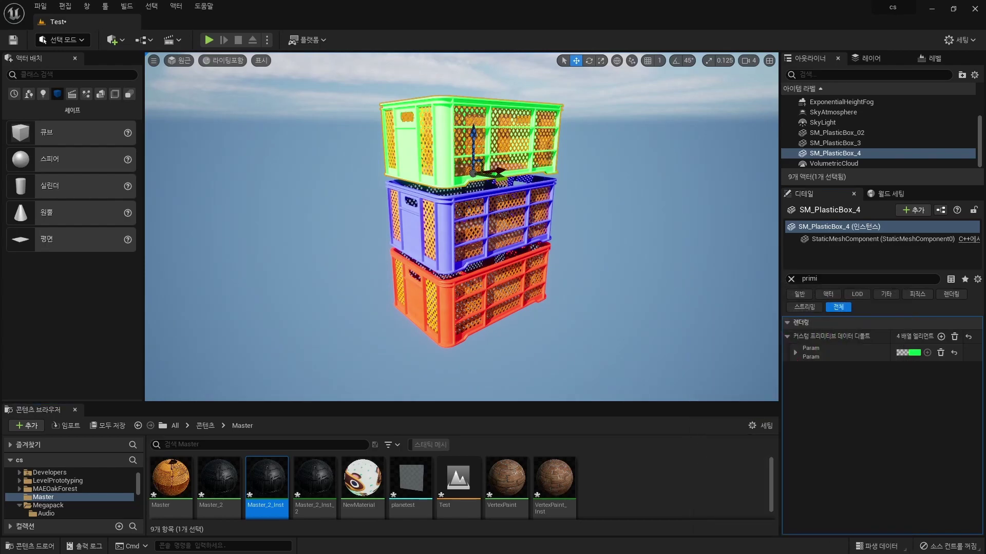
# Orbit around the red, blue, green stack, select all three crates to review, then deselect
pyautogui.press('Escape')
pyautogui.moveTo(462, 231); pyautogui.dragTo(514, 221, button='right')
pyautogui.keyDown('alt'); pyautogui.moveTo(462, 231); pyautogui.dragTo(565, 231); pyautogui.keyUp('alt')
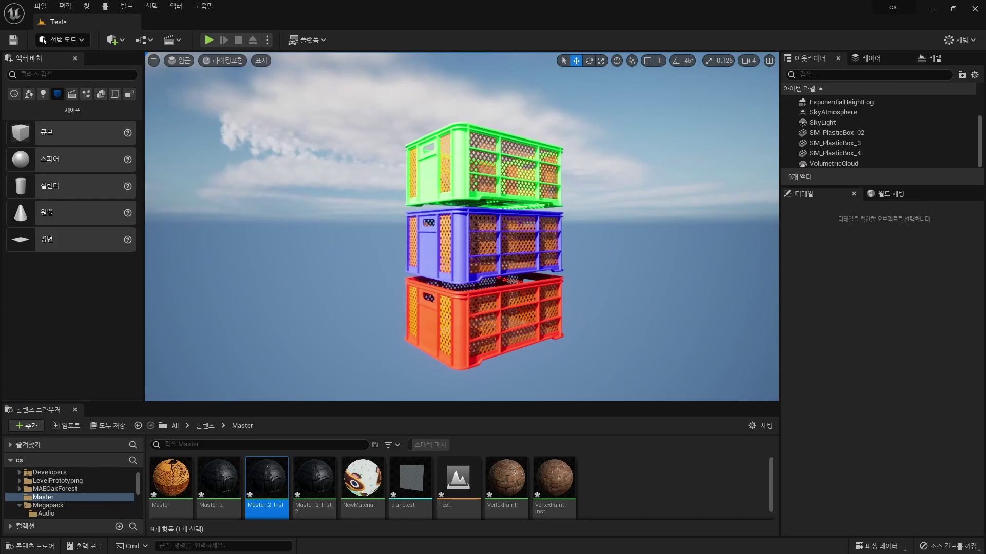
pyautogui.click(485, 313)
pyautogui.keyDown('ctrl'); pyautogui.click(488, 241); pyautogui.keyUp('ctrl')
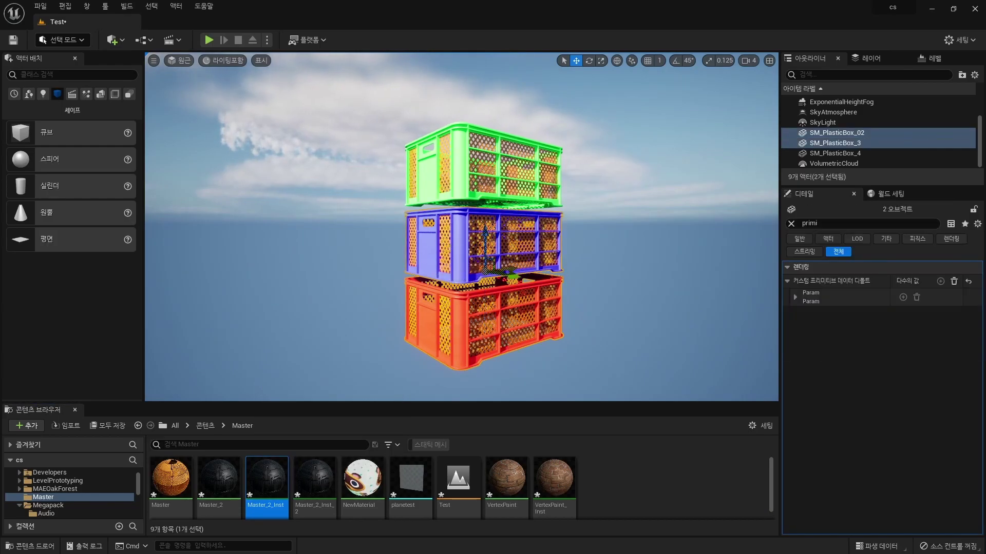
pyautogui.keyDown('ctrl'); pyautogui.click(488, 169); pyautogui.keyUp('ctrl')
pyautogui.click(791, 223)
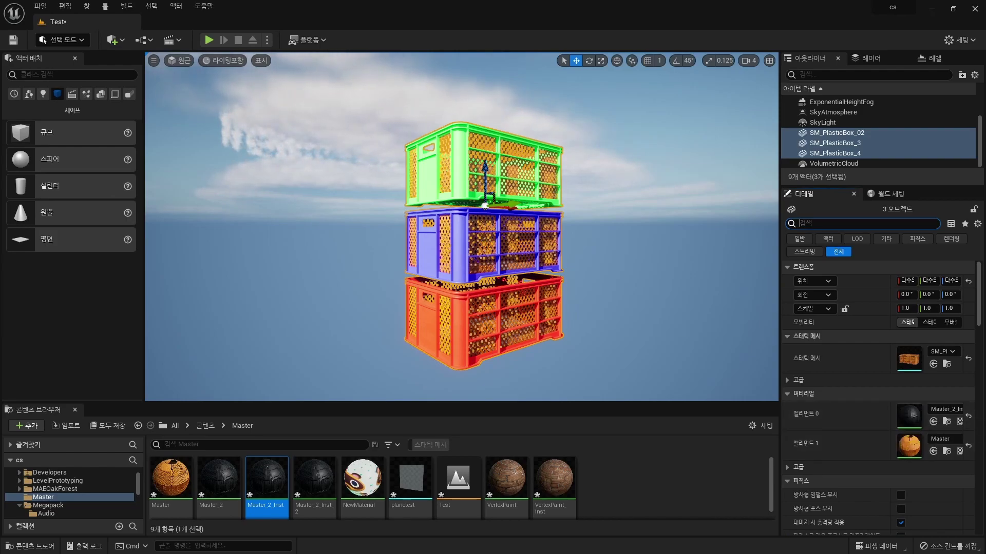
pyautogui.moveTo(779, 308); pyautogui.dragTo(747, 308)
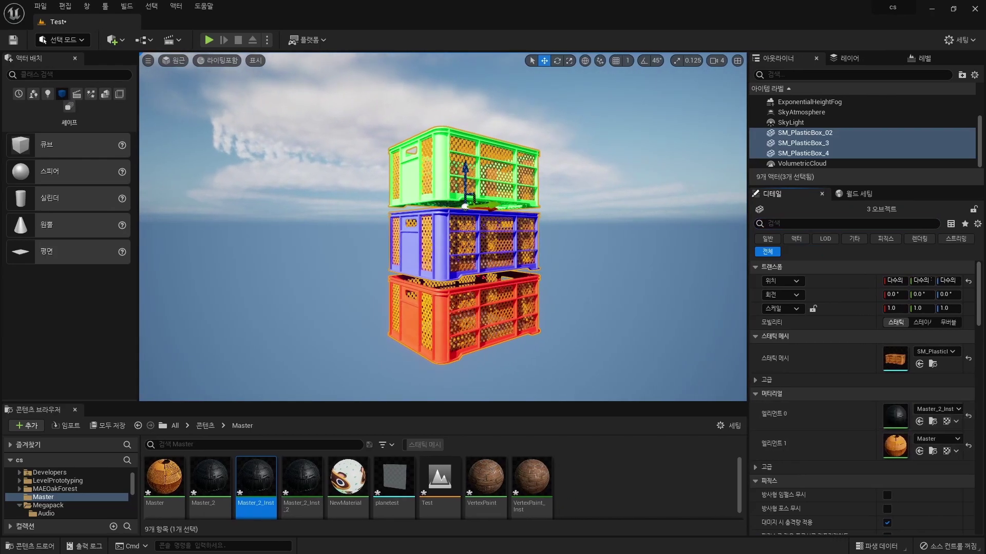
pyautogui.moveTo(565, 154)
pyautogui.mouseDown(button='right')
pyautogui.moveTo(565, 169)
pyautogui.moveTo(462, 169)
pyautogui.mouseUp(button='right')
pyautogui.press('Escape')
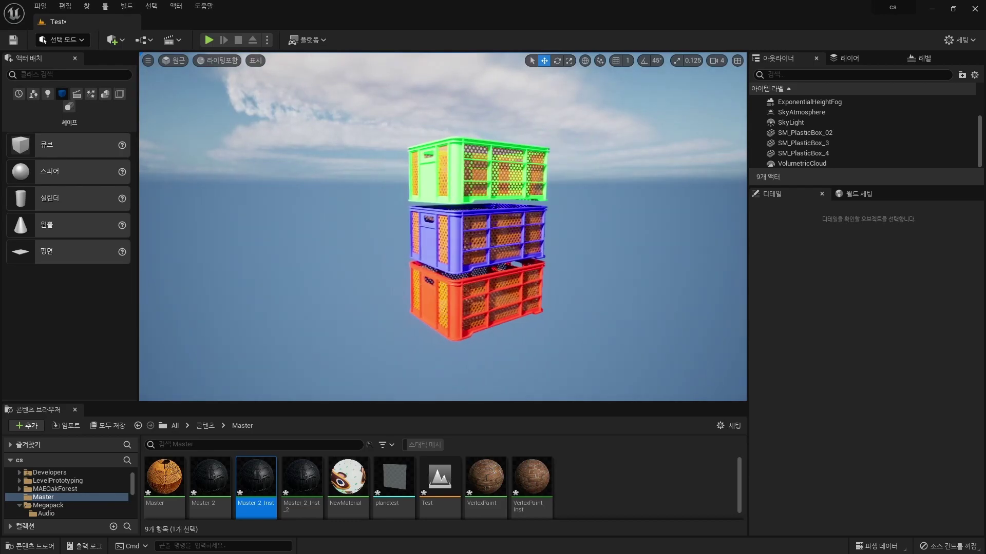
# Open the Master_2 material from the Content Browser in the Material Editor
pyautogui.doubleClick(210, 477)
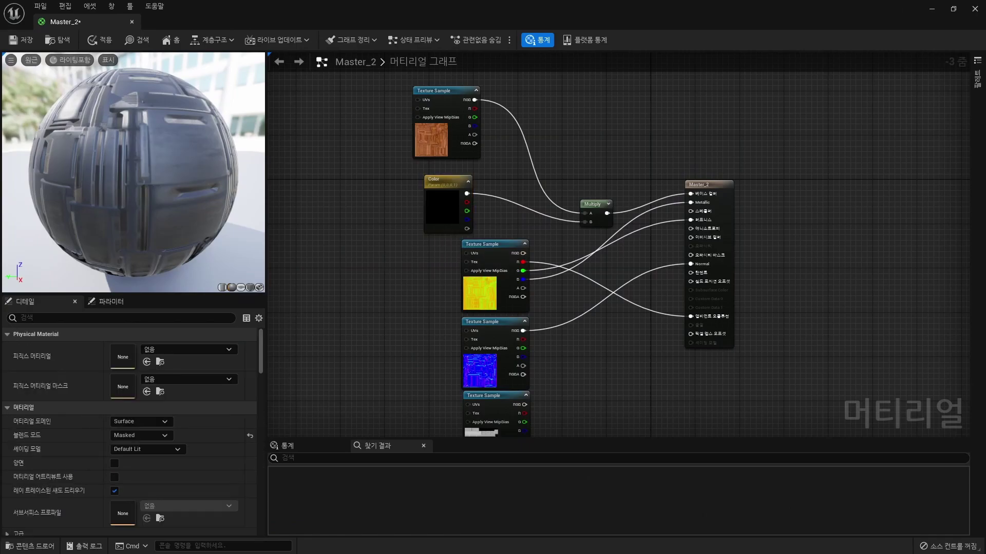
pyautogui.moveTo(255, 477); pyautogui.dragTo(478, 303)
pyautogui.scroll(-2, 505, 251)
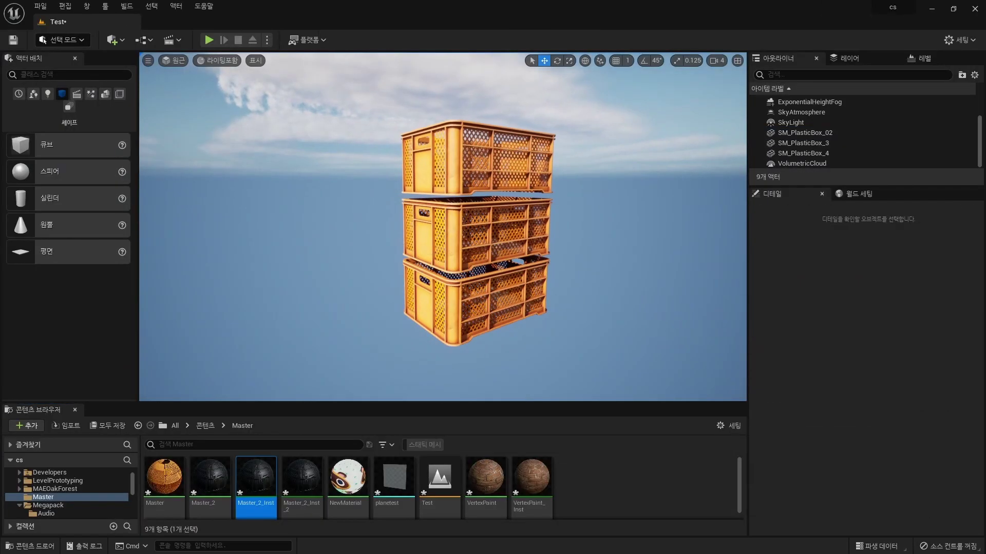
pyautogui.click(210, 478)
pyautogui.click(164, 478)
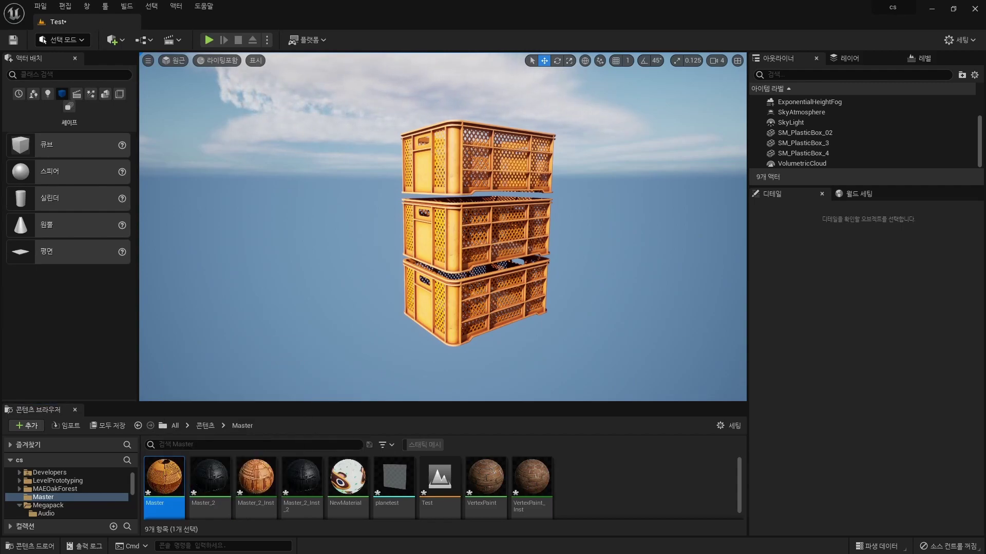
pyautogui.click(210, 480)
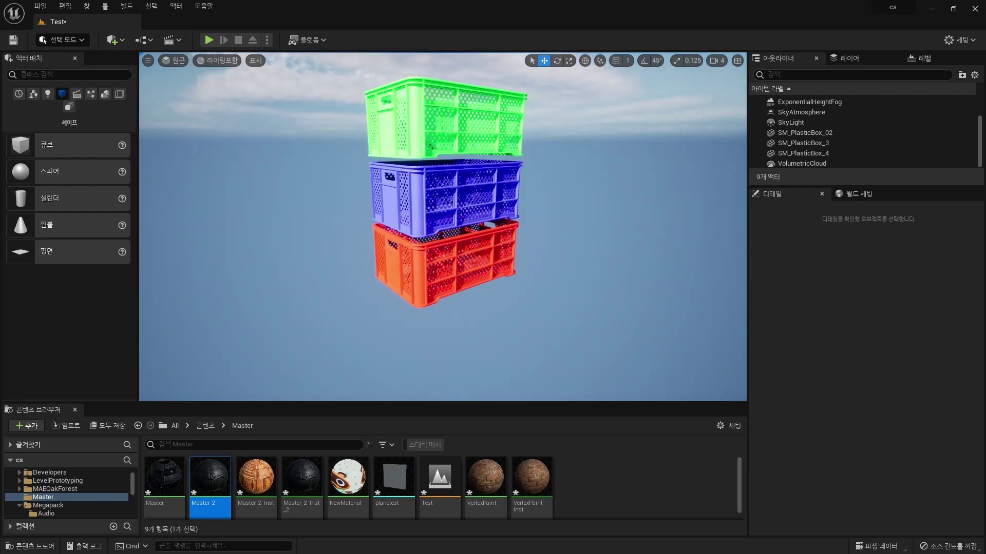
pyautogui.doubleClick(210, 480)
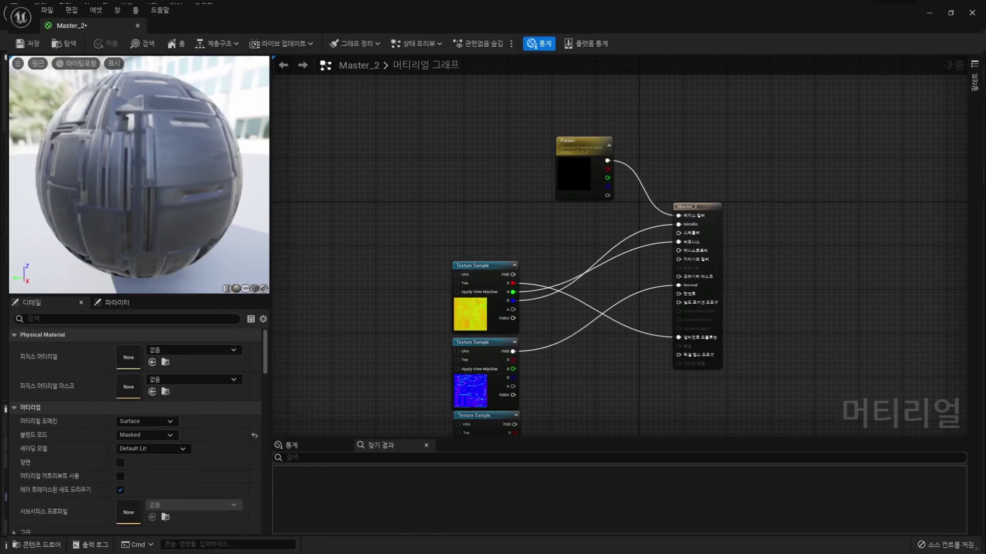
# Move the Param Custom Primitive Data node further left and higher up in the graph
pyautogui.moveTo(636, 74); pyautogui.dragTo(529, 114)
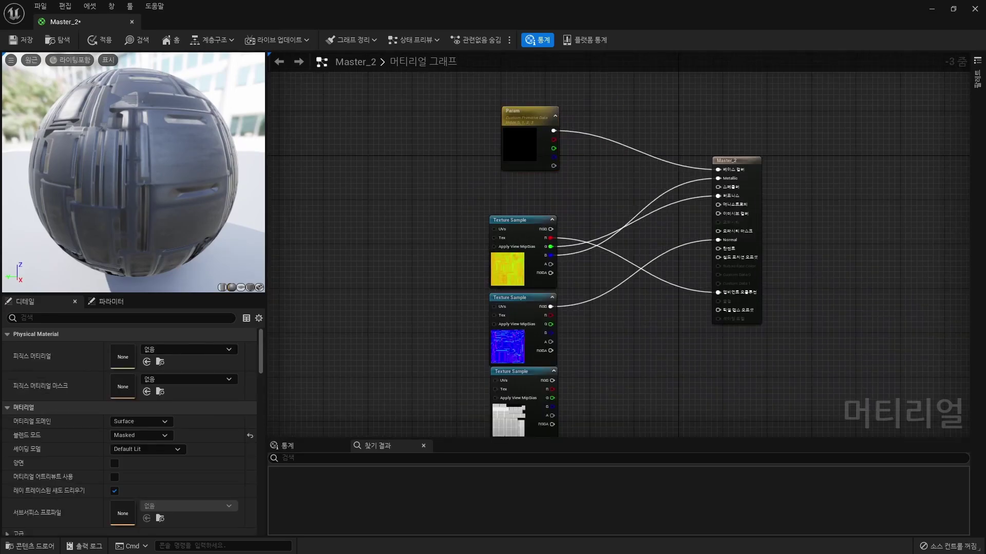
pyautogui.moveTo(513, 149); pyautogui.dragTo(502, 155)
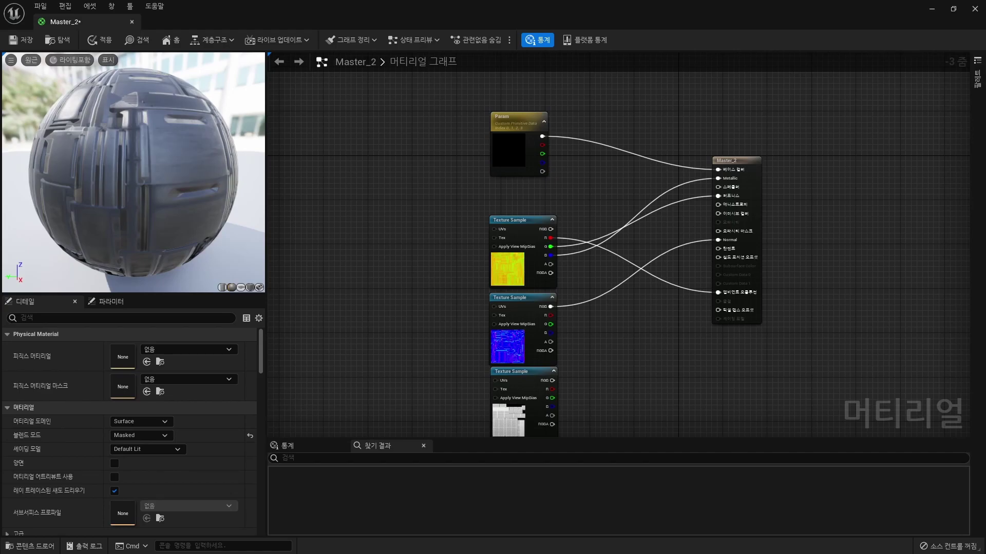
pyautogui.moveTo(616, 102); pyautogui.dragTo(603, 121, button='right')
pyautogui.click(498, 133)
pyautogui.moveTo(497, 133); pyautogui.dragTo(498, 91)
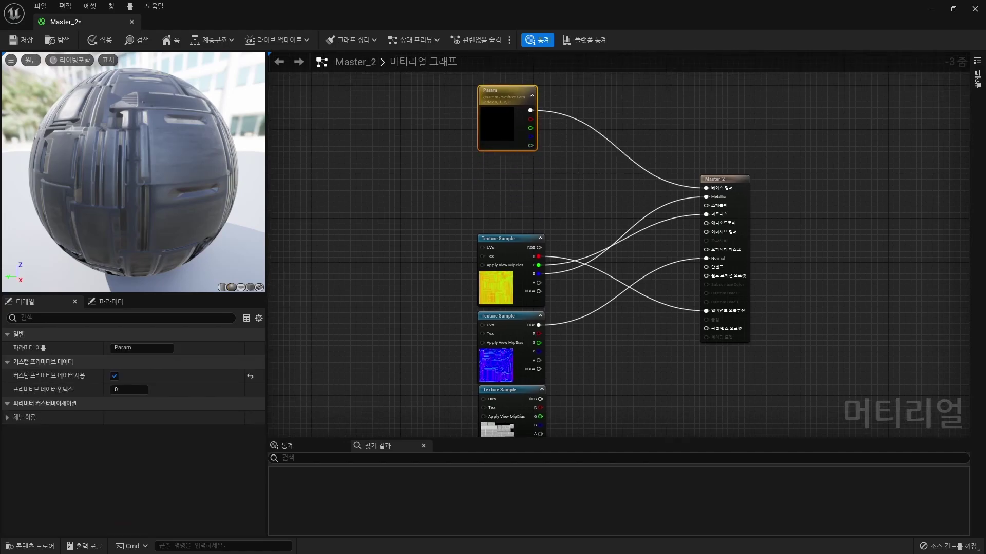
pyautogui.moveTo(616, 128); pyautogui.dragTo(588, 164, button='right')
pyautogui.press('Escape')
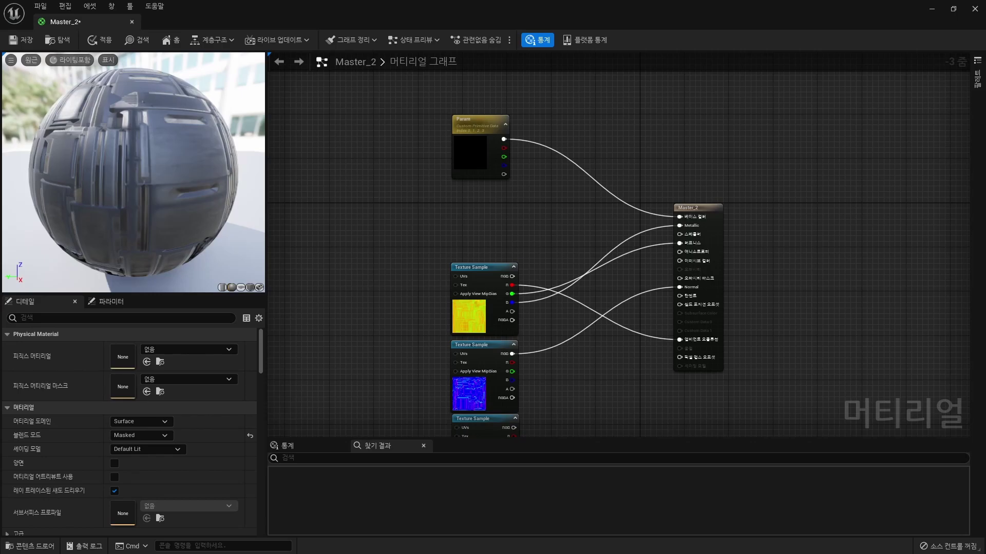
# Shift the Master_2 output node right and confirm the Param node reads Primitive Data Index 0
pyautogui.moveTo(698, 221); pyautogui.dragTo(754, 232)
pyautogui.press('Escape')
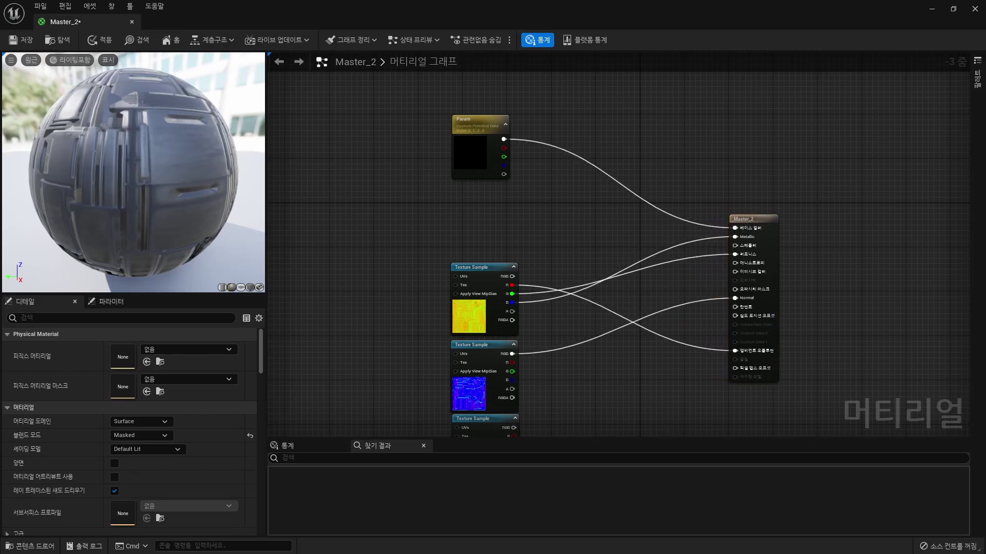
pyautogui.moveTo(545, 154); pyautogui.dragTo(538, 197, button='right')
pyautogui.click(470, 216)
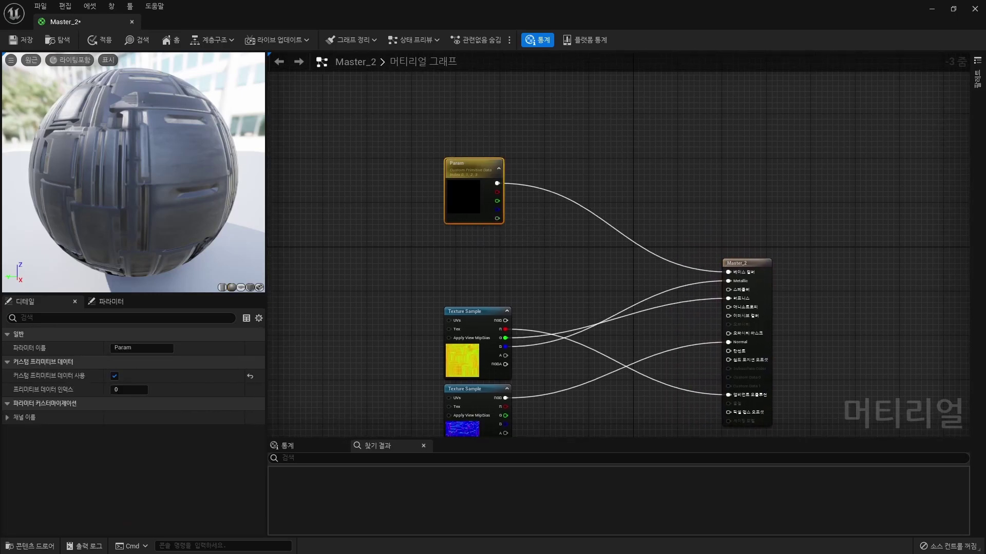
pyautogui.scroll(1, 499, 240)
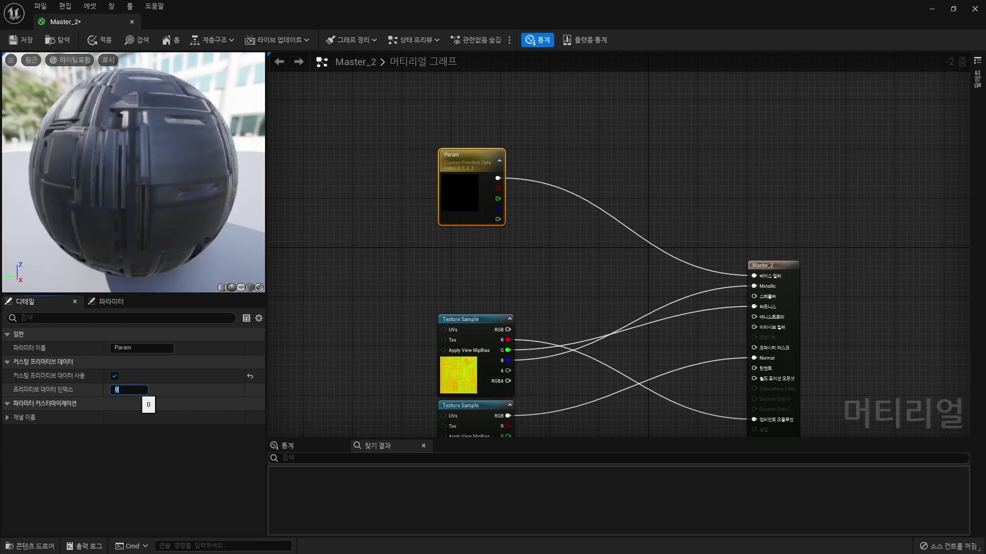
pyautogui.click(415, 241)
pyautogui.scroll(2, 415, 241)
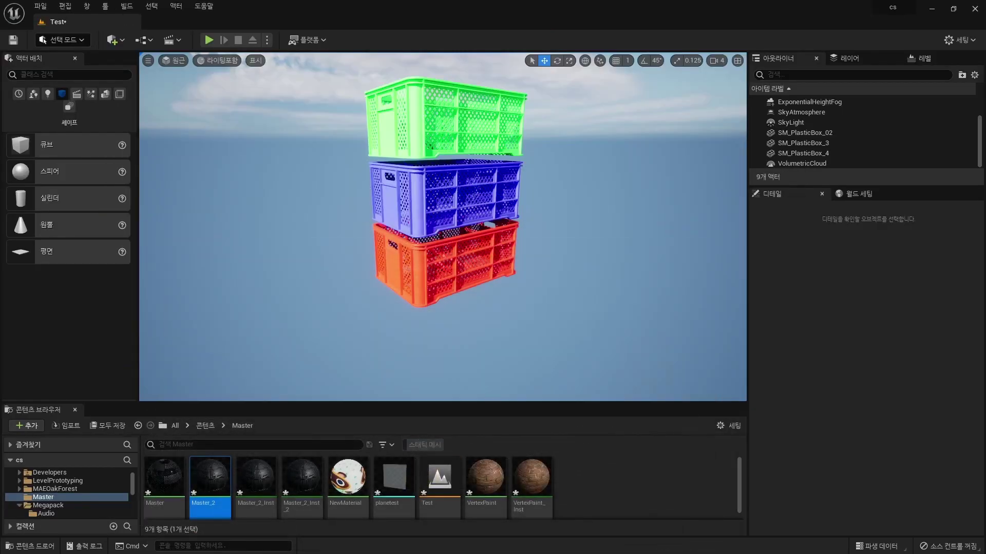
# Inspect the blue middle crate's details, then reopen Master_2 in the Material Editor
pyautogui.click(445, 200)
pyautogui.write('pri')
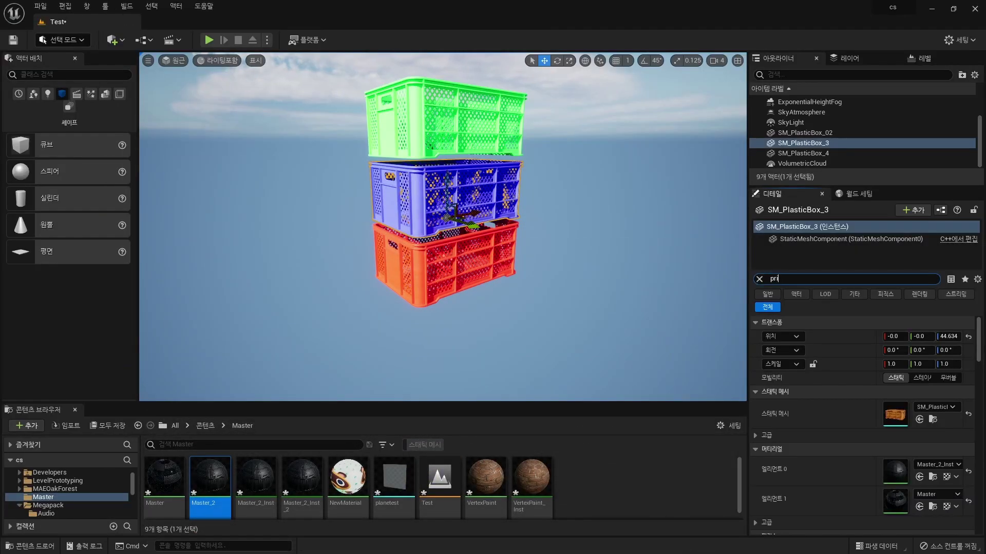
pyautogui.write('mi')
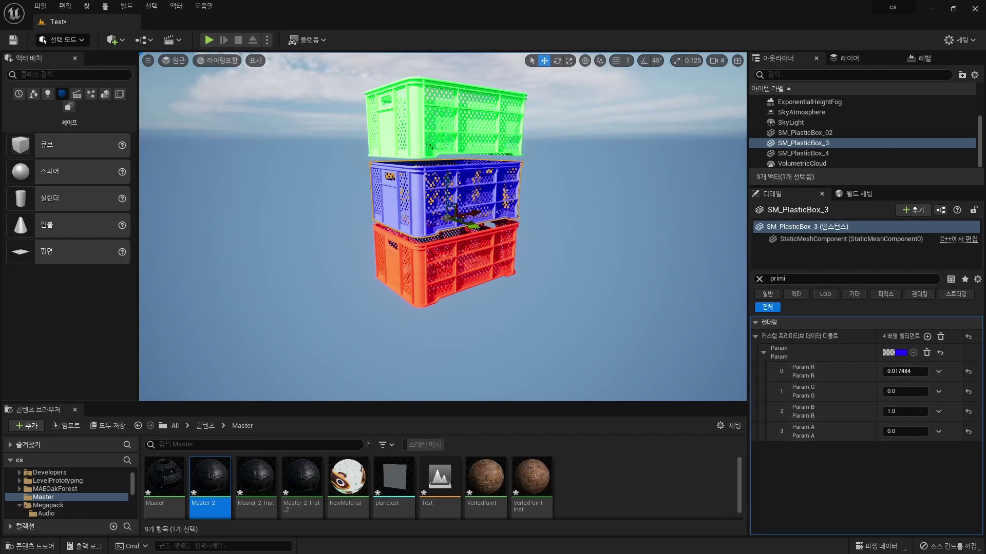
pyautogui.click(759, 279)
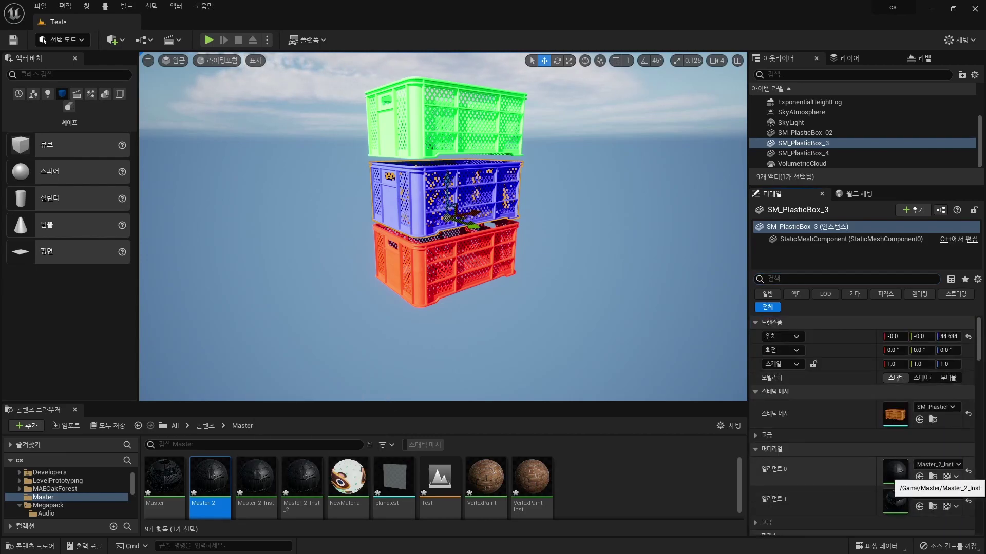
pyautogui.doubleClick(210, 477)
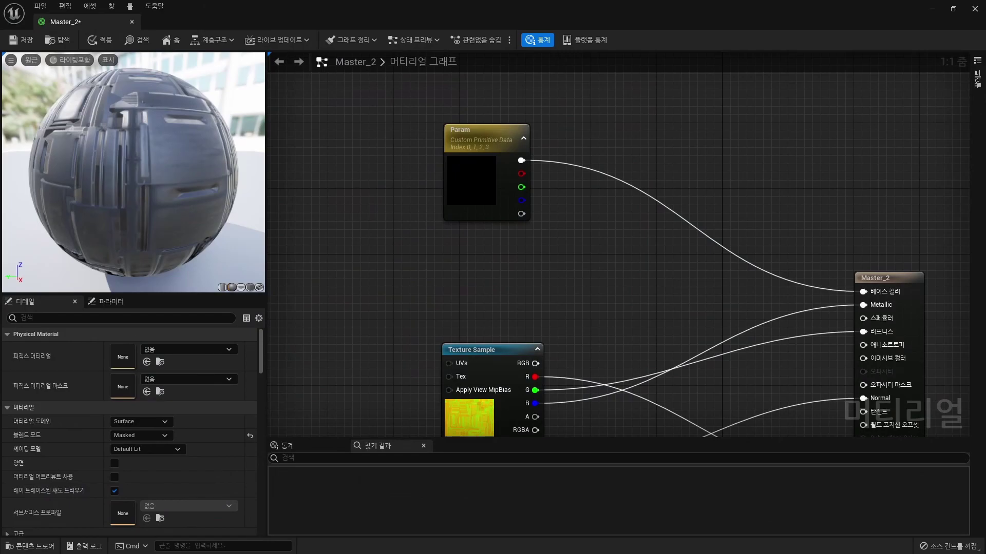
# Duplicate the Param node and set the copy's Primitive Data Index to 4
pyautogui.click(472, 132)
pyautogui.moveTo(565, 257); pyautogui.dragTo(541, 295, button='right')
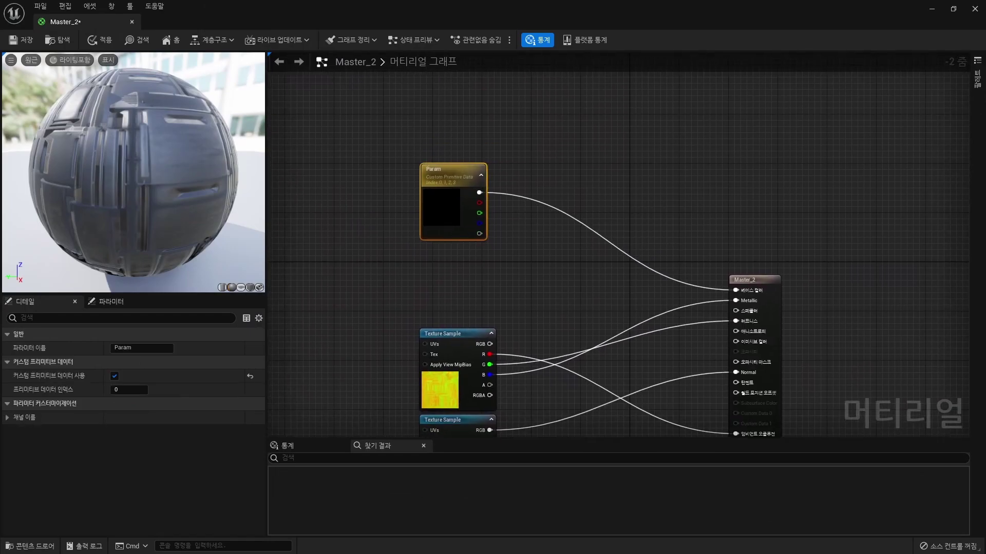
pyautogui.hotkey('ctrl', 'd')
pyautogui.moveTo(544, 280); pyautogui.dragTo(580, 177)
pyautogui.moveTo(580, 177); pyautogui.dragTo(517, 199, button='right')
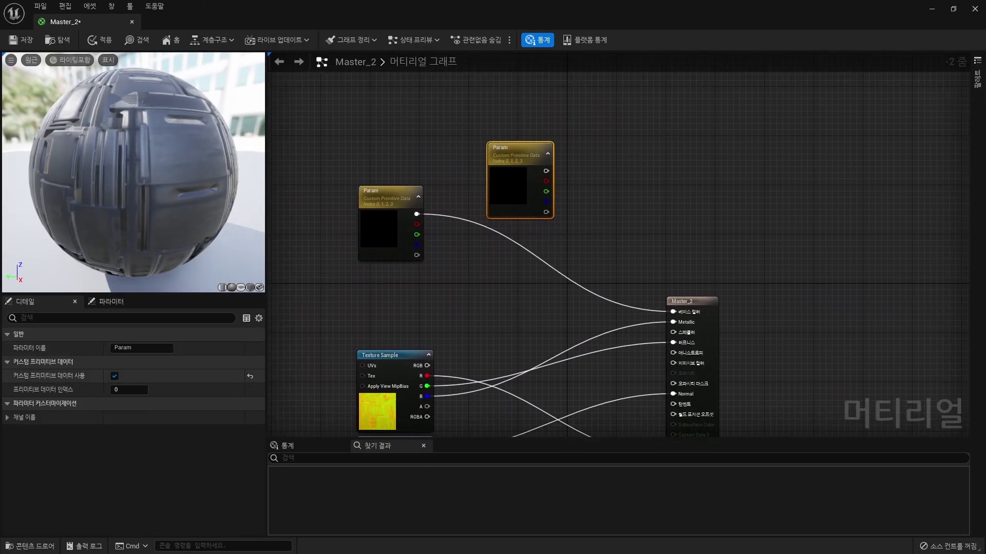
pyautogui.click(128, 390)
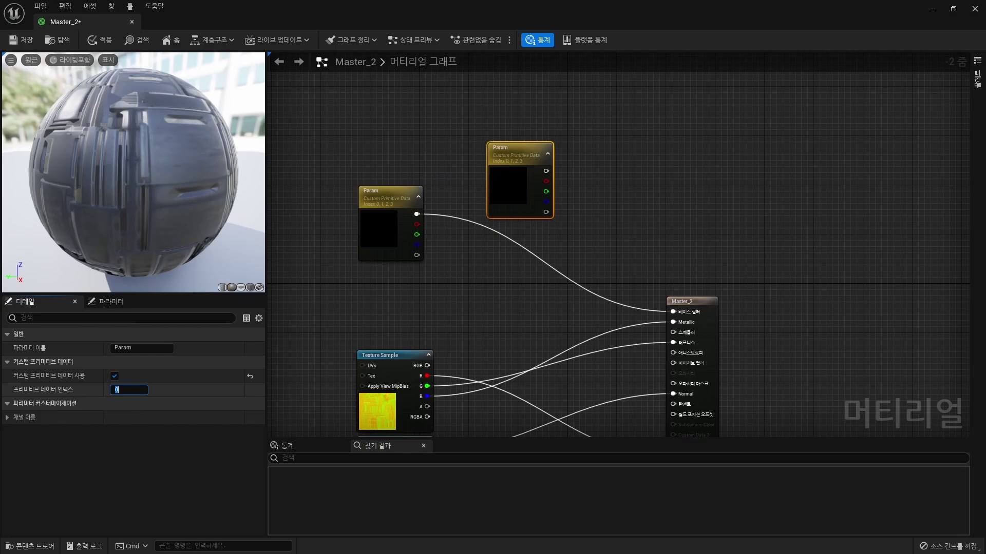
pyautogui.write('1')
pyautogui.press('Return')
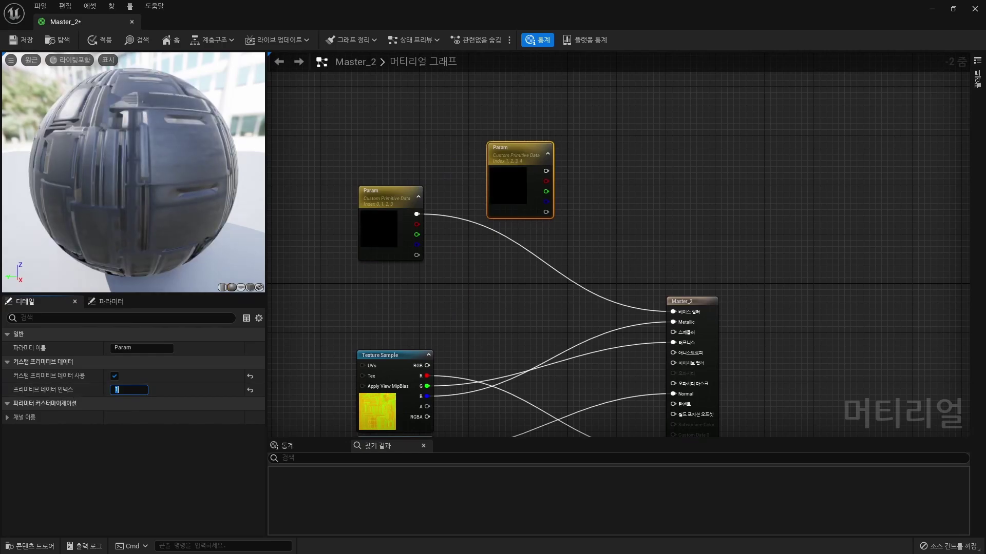
pyautogui.write('2')
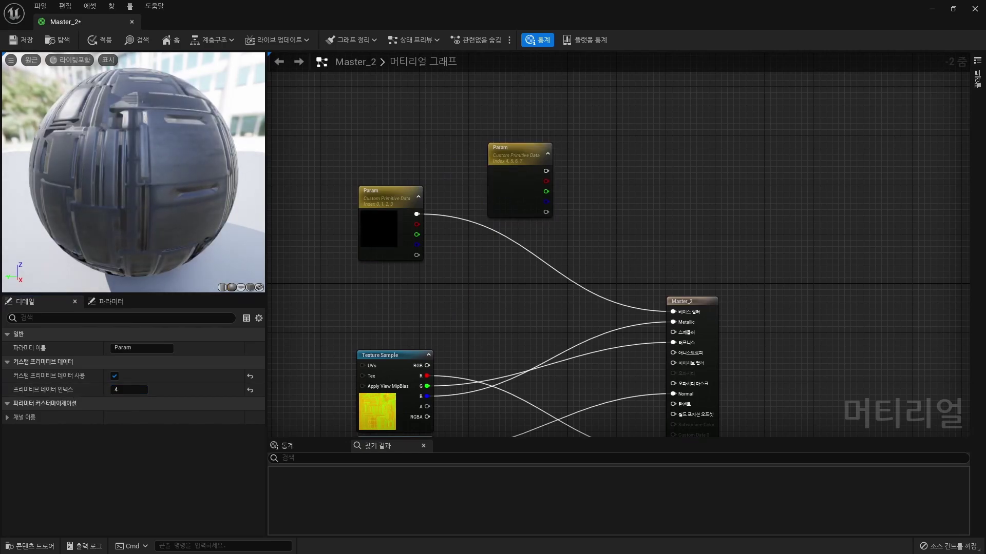
# Place the new Index 4–7 Param below the Texture Samples and add a Lerp node
pyautogui.click(518, 174)
pyautogui.scroll(2, 518, 175)
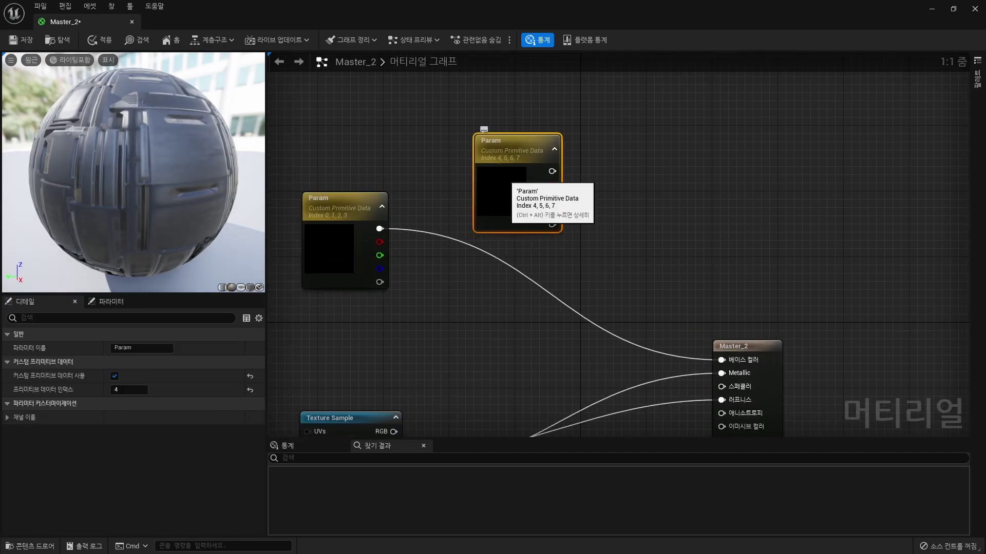
pyautogui.scroll(-3, 519, 177)
pyautogui.scroll(-2, 519, 177)
pyautogui.moveTo(544, 131); pyautogui.dragTo(539, 331)
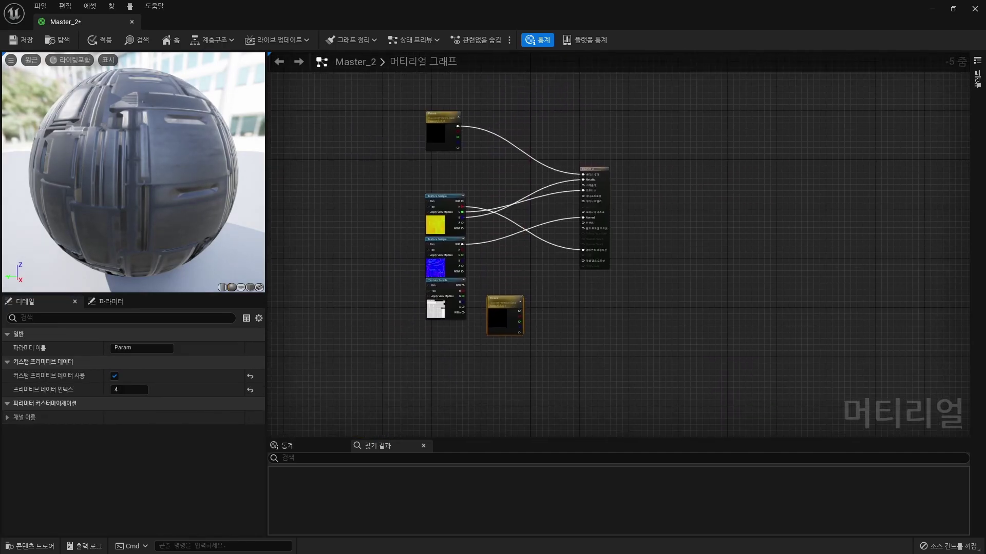
pyautogui.scroll(3, 543, 262)
pyautogui.moveTo(657, 77); pyautogui.dragTo(734, 92)
pyautogui.moveTo(734, 92); pyautogui.dragTo(737, 109, button='right')
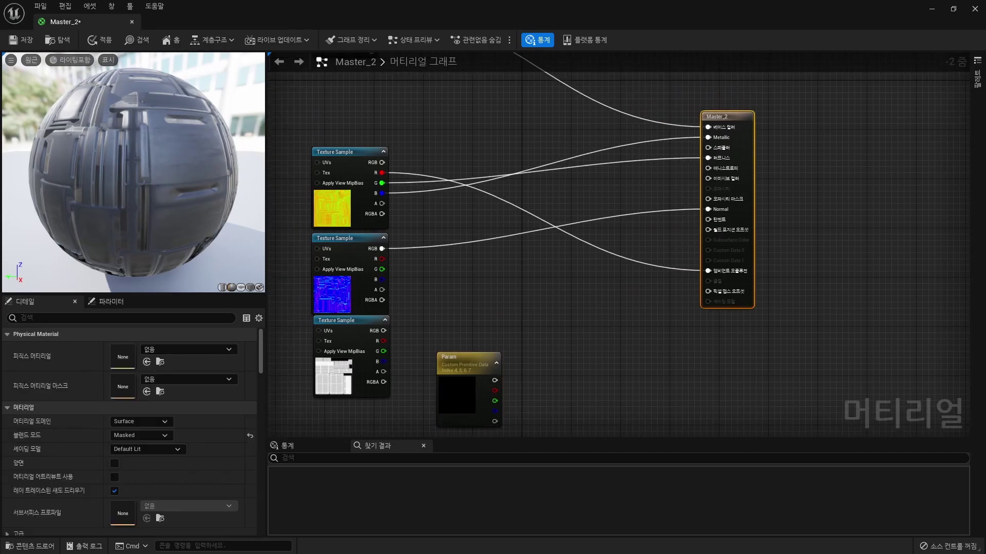
pyautogui.moveTo(452, 358); pyautogui.dragTo(502, 302)
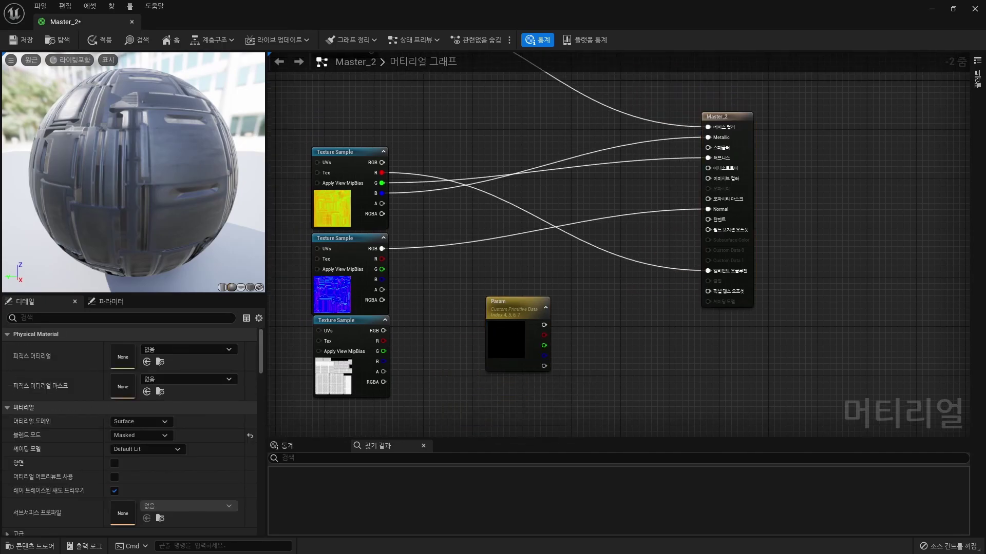
pyautogui.click(626, 325)
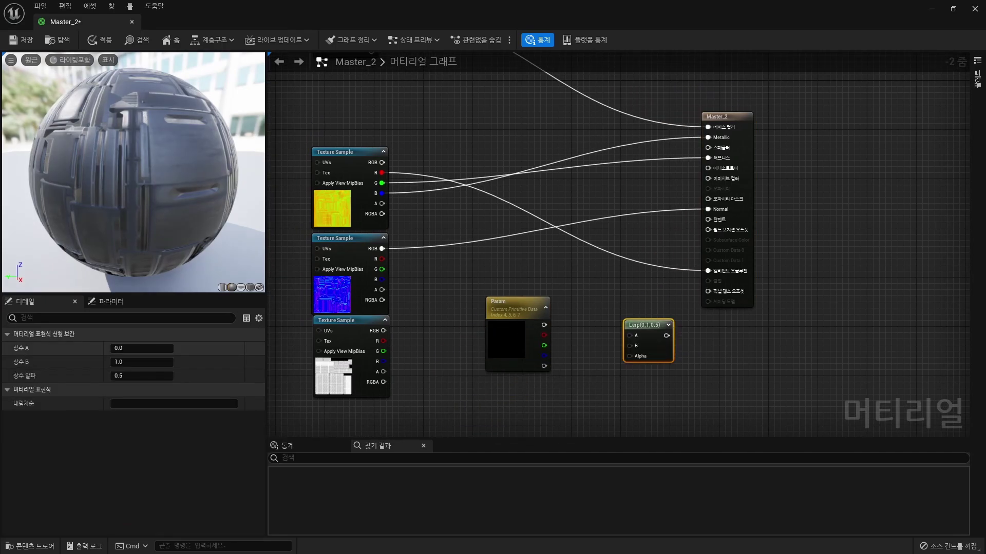
# Add constants 0 and 5 and wire them into the Lerp's A and B inputs
pyautogui.click(584, 297)
pyautogui.click(585, 336)
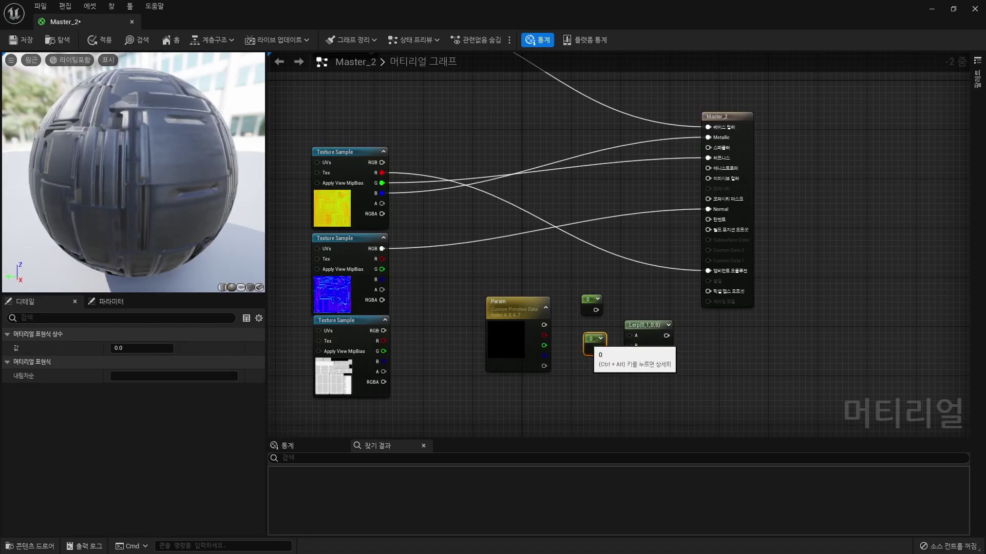
pyautogui.click(141, 348)
pyautogui.write('5')
pyautogui.press('Return')
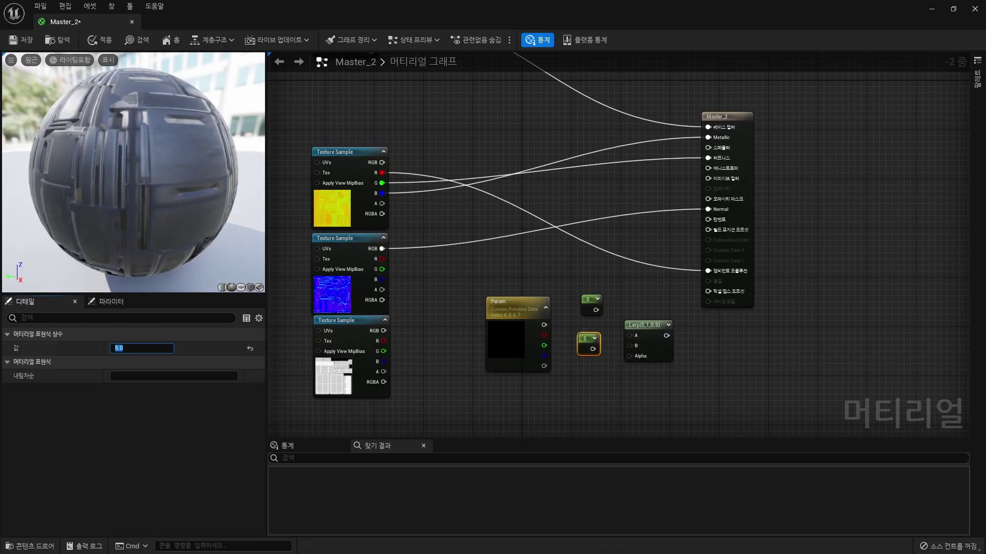
pyautogui.moveTo(595, 310); pyautogui.dragTo(630, 336)
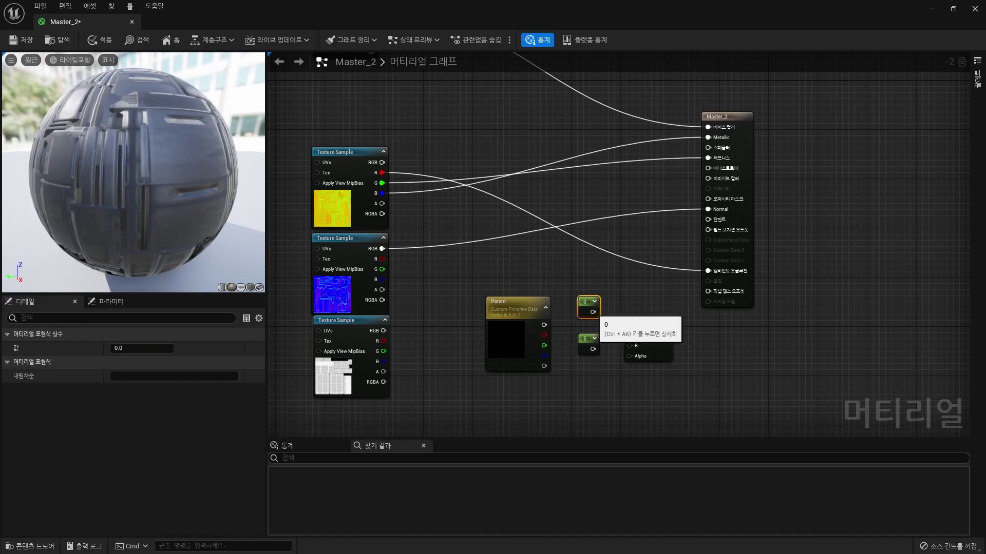
pyautogui.moveTo(593, 349); pyautogui.dragTo(629, 346)
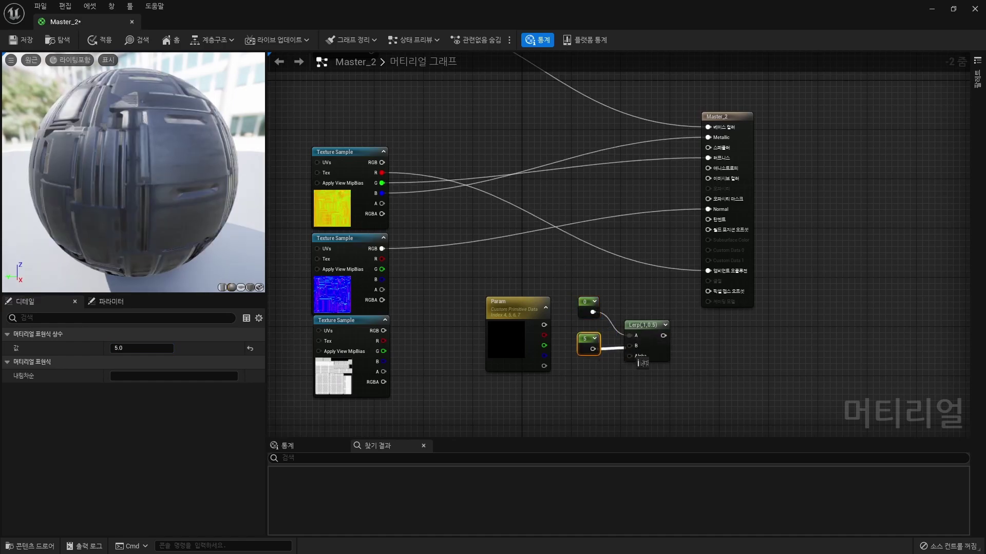
# Wire the new Param's R channel to Lerp Alpha, Lerp to Emissive Color, and apply
pyautogui.moveTo(513, 303); pyautogui.dragTo(513, 334)
pyautogui.moveTo(544, 366)
pyautogui.mouseDown()
pyautogui.moveTo(557, 375)
pyautogui.moveTo(629, 356)
pyautogui.mouseUp()
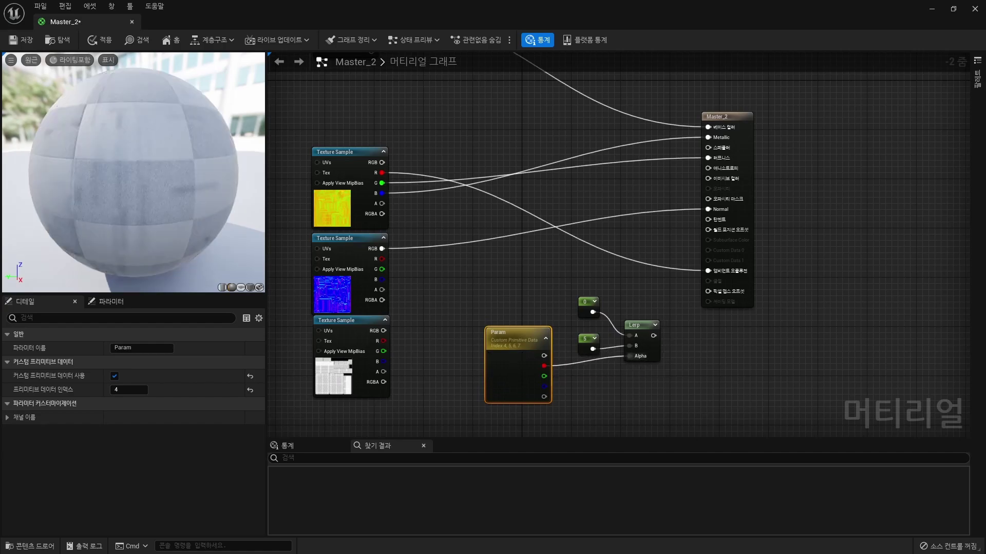
pyautogui.moveTo(506, 383); pyautogui.dragTo(506, 388)
pyautogui.moveTo(653, 335); pyautogui.dragTo(709, 178)
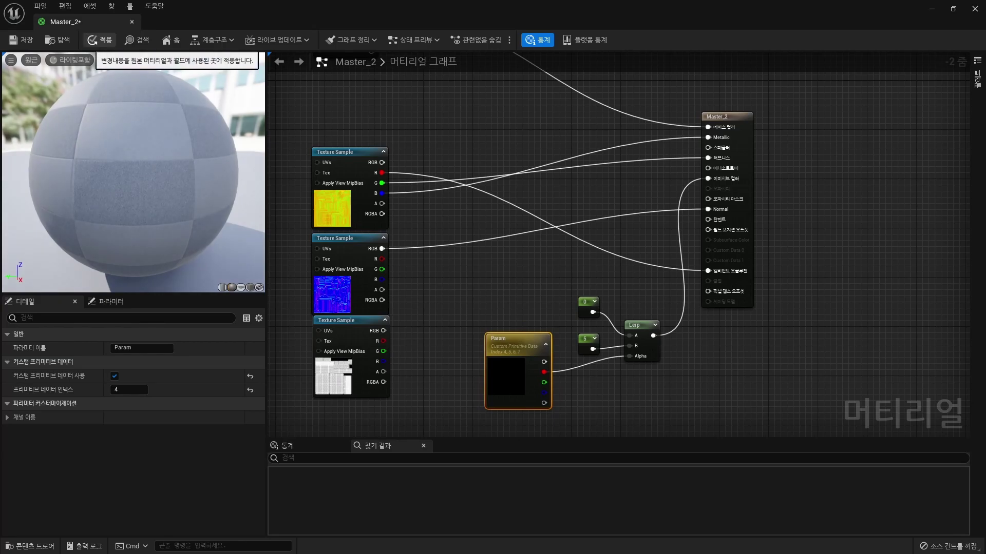
pyautogui.click(100, 40)
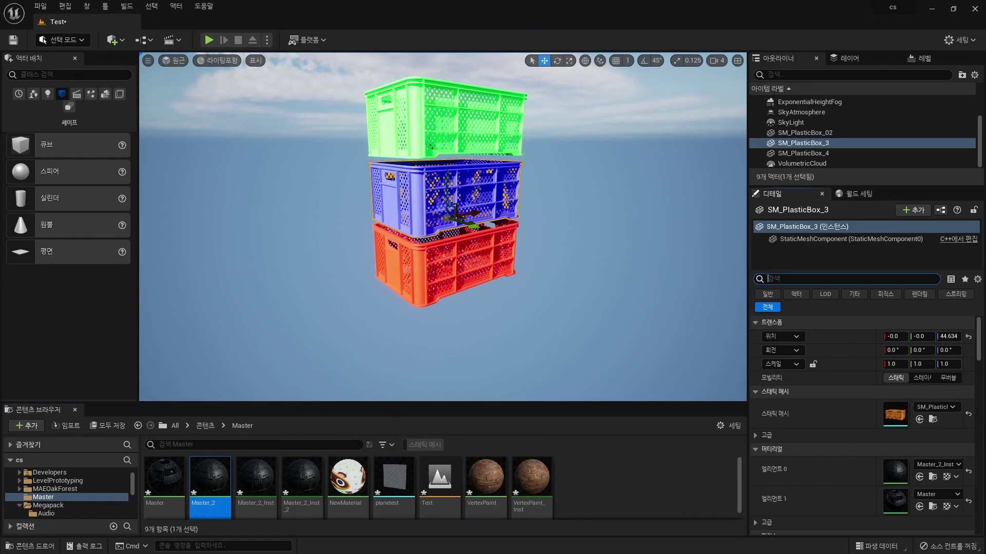
# Give SM_PlasticBox_02 seven Custom Primitive Data elements with element 4 set to 1.0
pyautogui.click(804, 133)
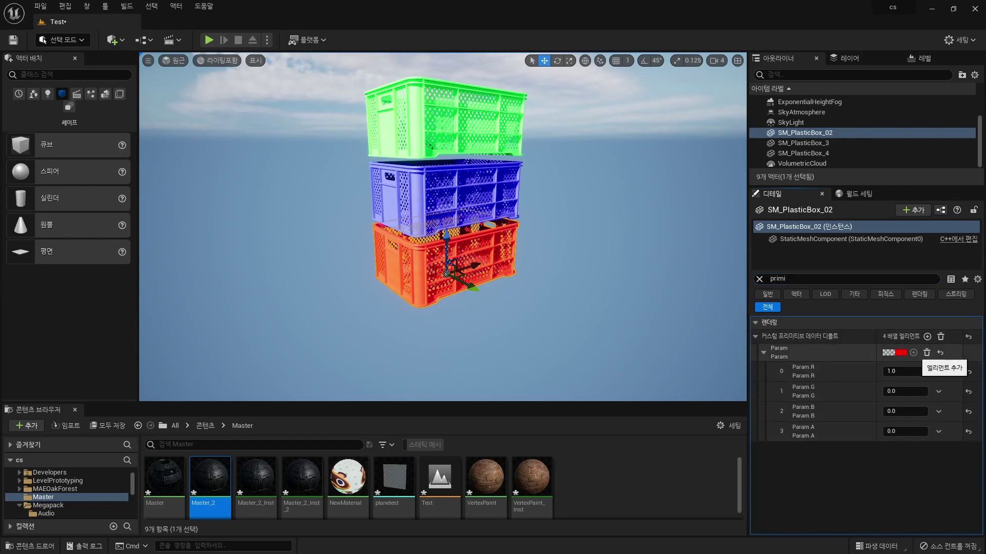
pyautogui.click(913, 353)
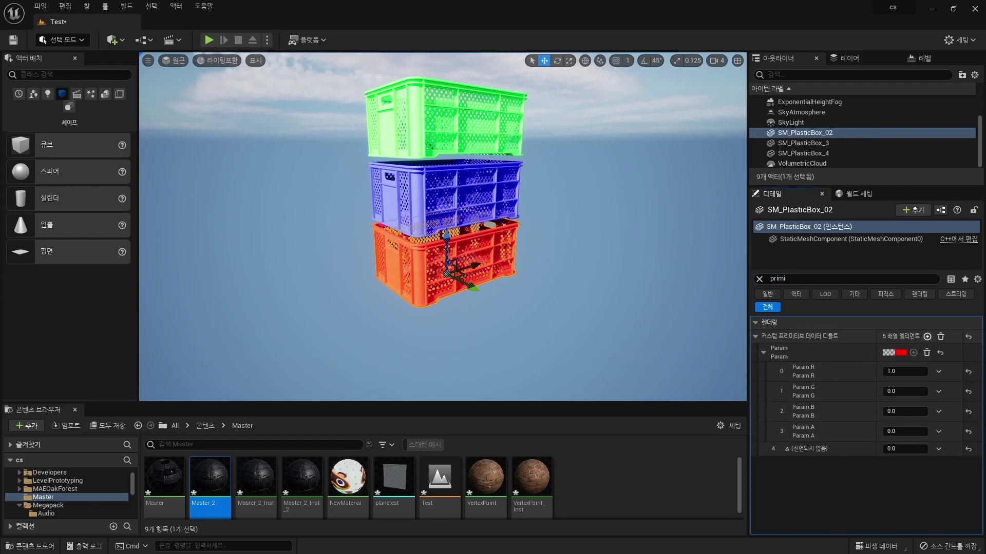
pyautogui.click(927, 336)
pyautogui.click(927, 336)
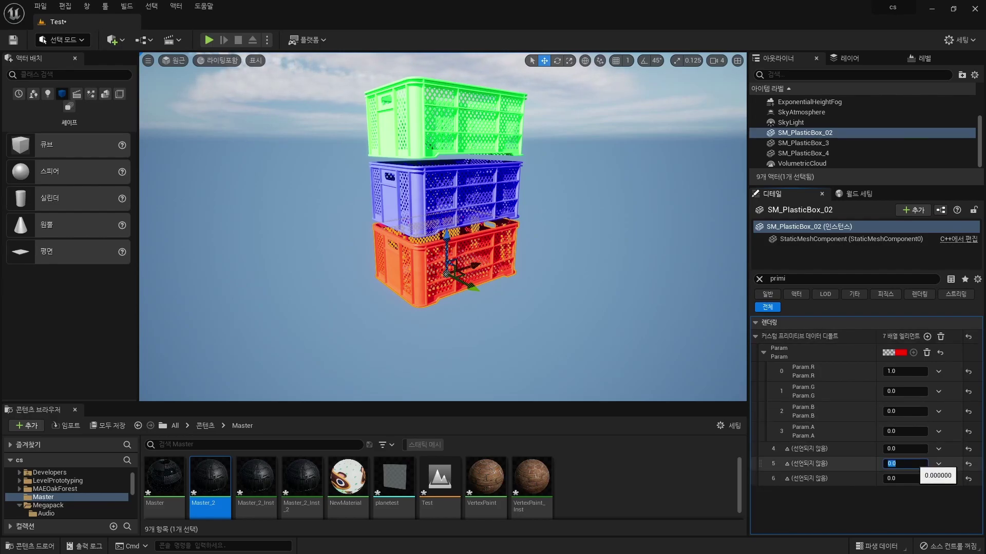
pyautogui.click(905, 449)
pyautogui.write('1')
pyautogui.press('Return')
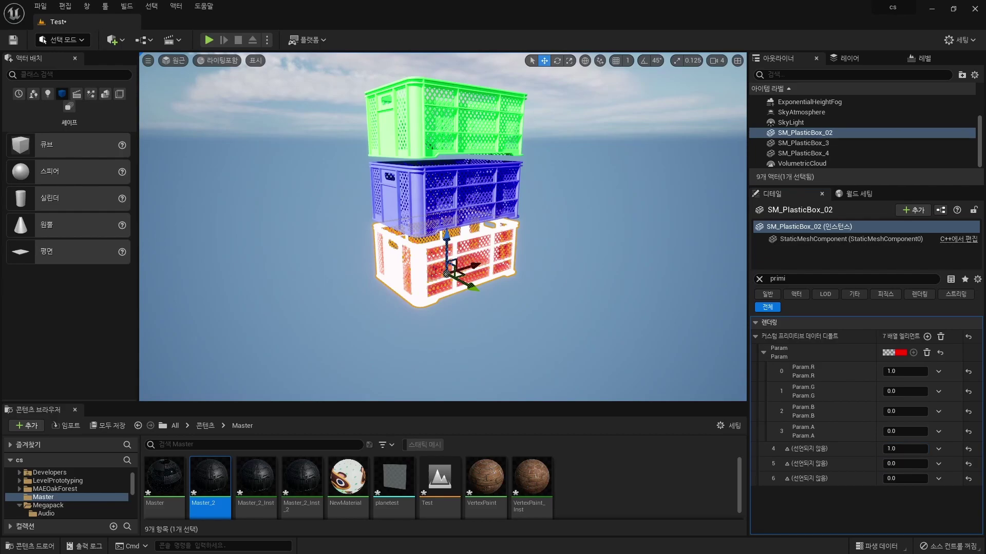
# Deselect the crate and orbit the viewport to view the glowing stack
pyautogui.press('Escape')
pyautogui.moveTo(443, 226)
pyautogui.mouseDown(button='right')
pyautogui.moveTo(443, 206)
pyautogui.moveTo(513, 226)
pyautogui.mouseUp(button='right')
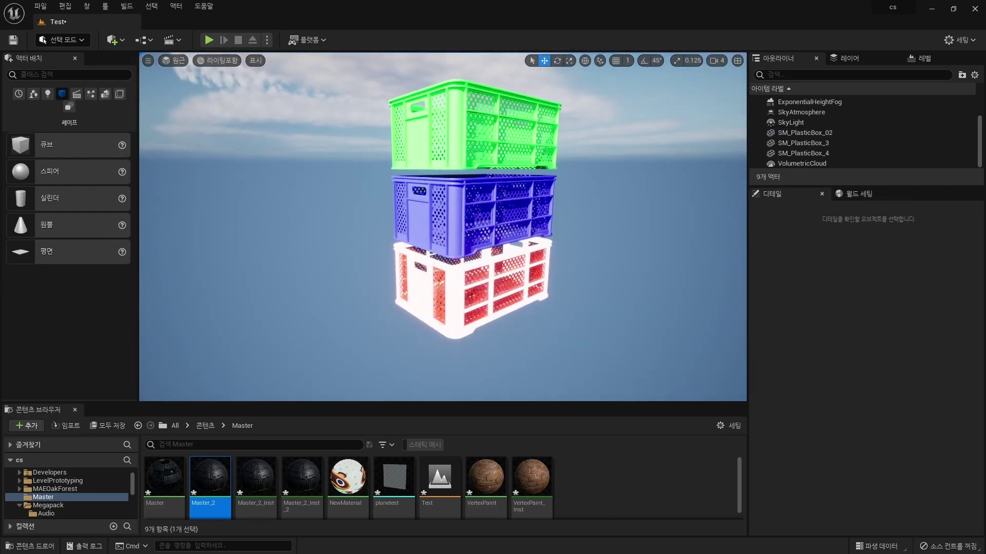
pyautogui.moveTo(442, 226)
pyautogui.mouseDown(button='right')
pyautogui.moveTo(411, 226)
pyautogui.moveTo(457, 226)
pyautogui.mouseUp(button='right')
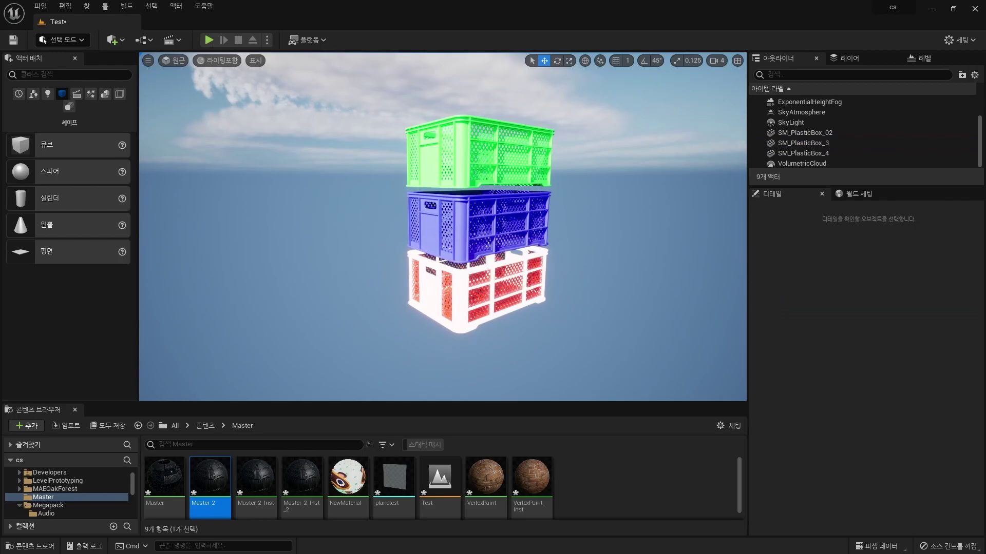